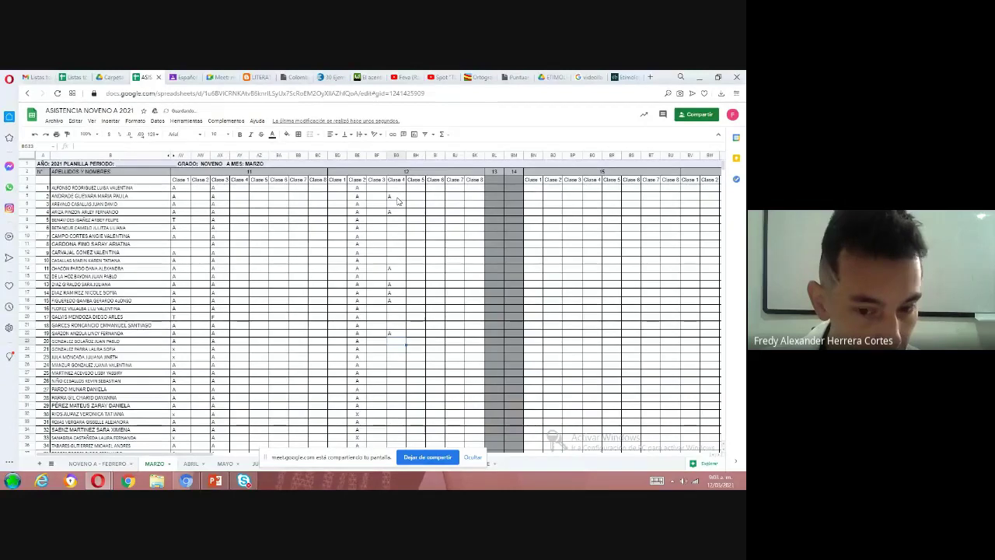
- Mark attendance as A in the day 12 Clase 4 column for students 20 and 29, cells BG23 and BG31
{"action": "key", "text": "Return"}
{"action": "key", "text": "Down"}
{"action": "key", "text": "Down"}
{"action": "key", "text": "Down"}
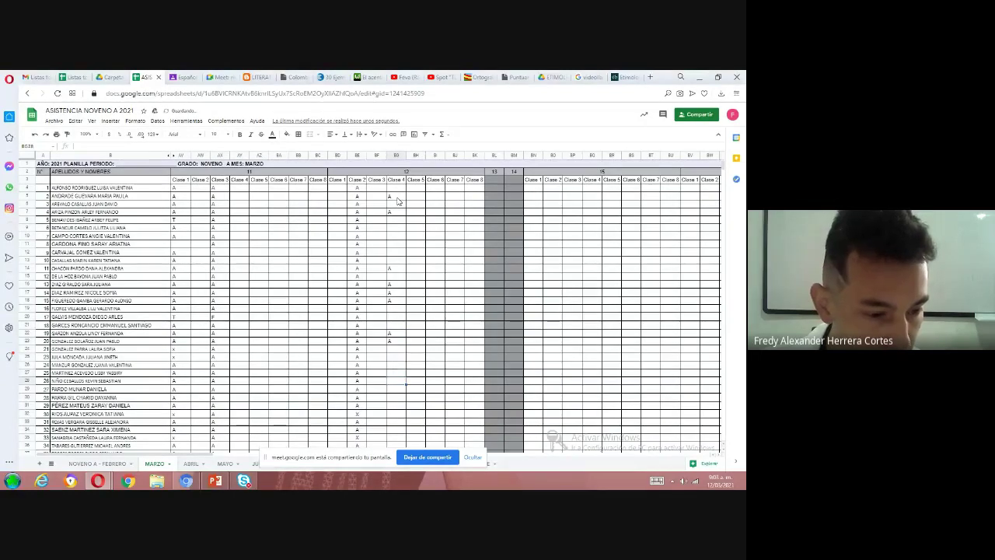
{"action": "key", "text": "Down"}
{"action": "key", "text": "Down"}
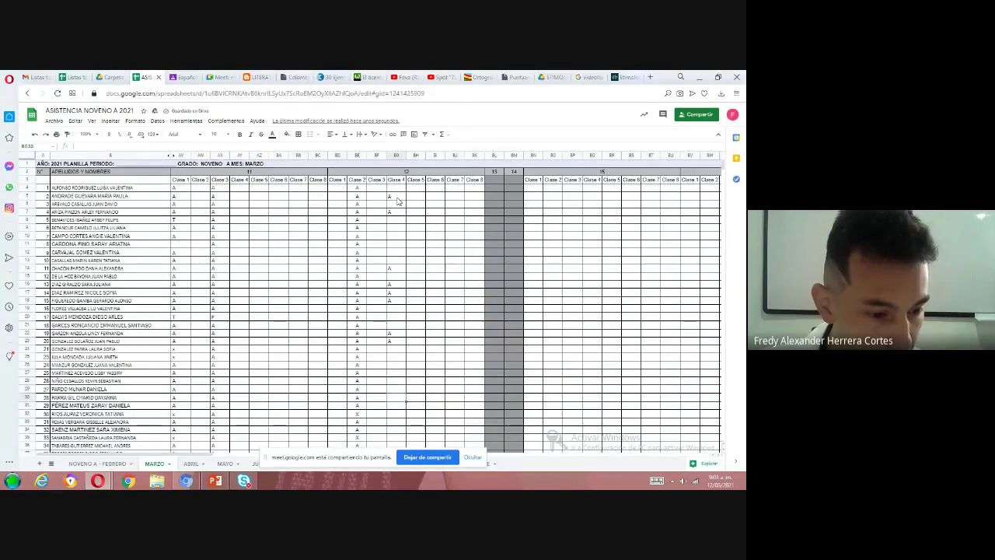
{"action": "type", "text": "A"}
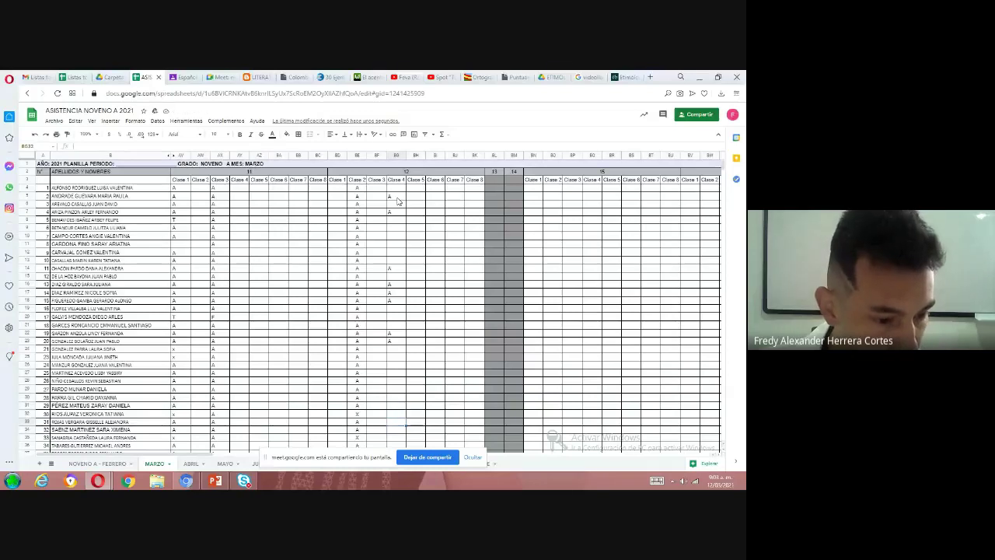
- Enter A in the day 12 Clase 4 column for students 32 and 34, cells BG34 and BG36
{"action": "key", "text": "Return"}
{"action": "key", "text": "Down"}
{"action": "key", "text": "Down"}
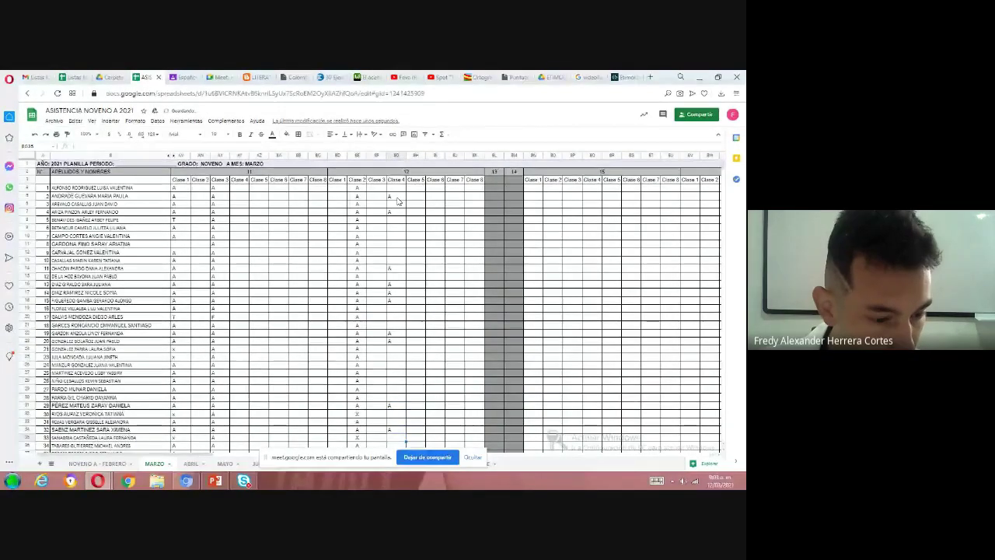
{"action": "type", "text": "A"}
{"action": "key", "text": "Return"}
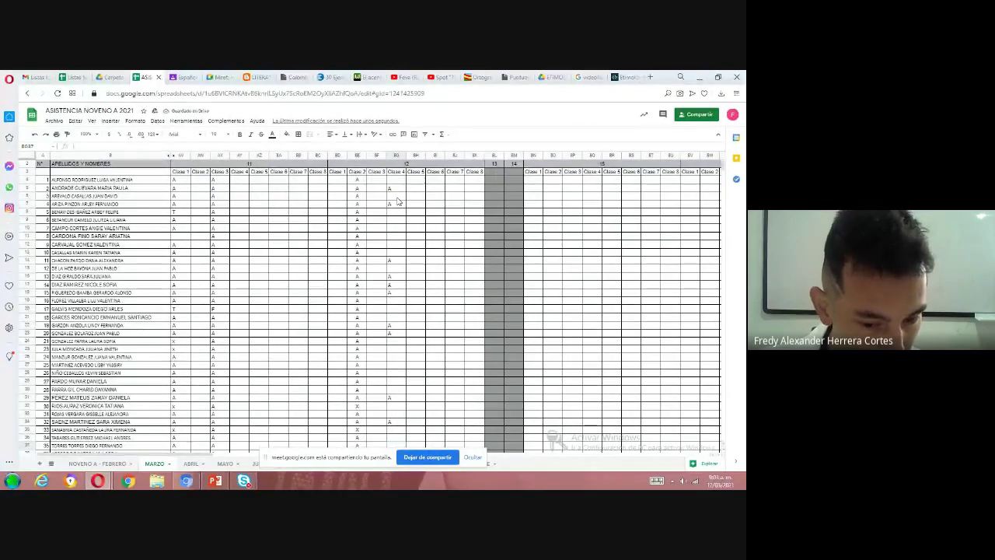
{"action": "type", "text": "A"}
{"action": "key", "text": "Return"}
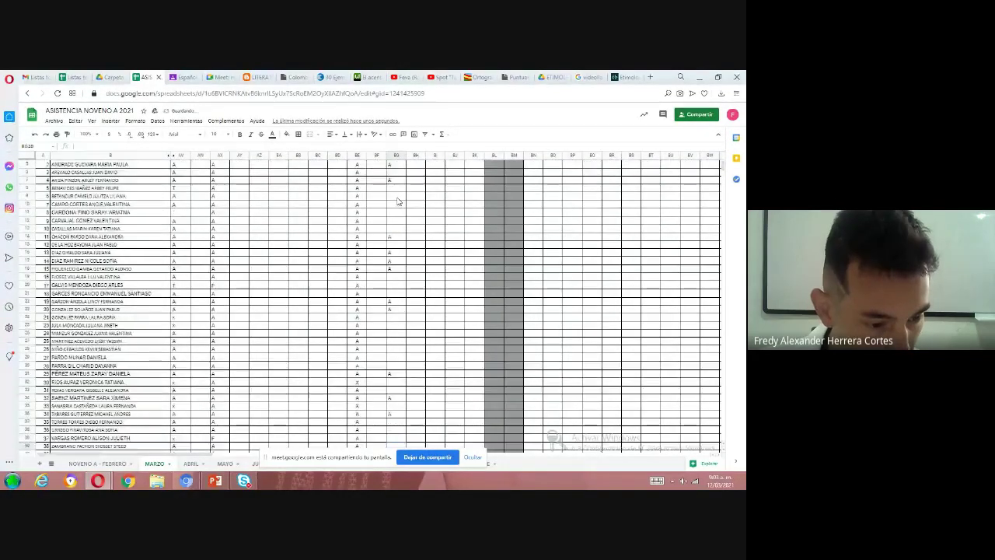
- Enter A in the day 12 Clase 4 column for students 38 and 40, cells BG40 and BG42
{"action": "scroll", "coordinate": [398, 201], "scroll_direction": "down", "scroll_amount": 1}
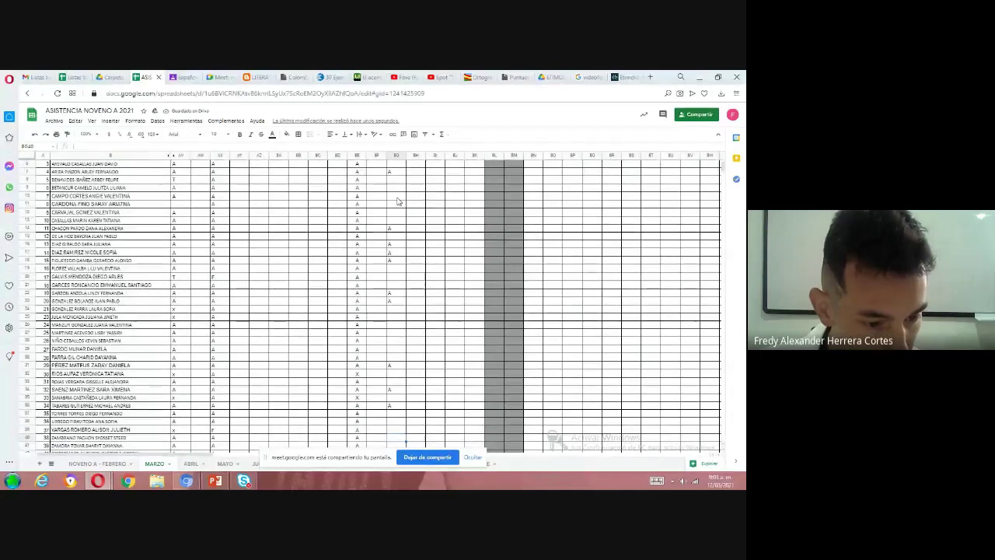
{"action": "type", "text": "A"}
{"action": "key", "text": "Return"}
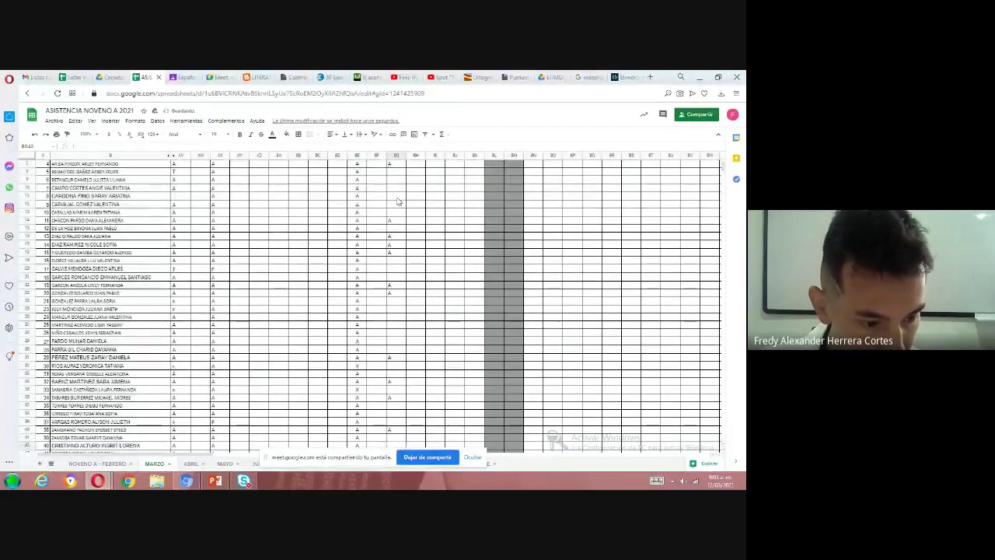
{"action": "scroll", "coordinate": [397, 201], "scroll_direction": "down", "scroll_amount": 1}
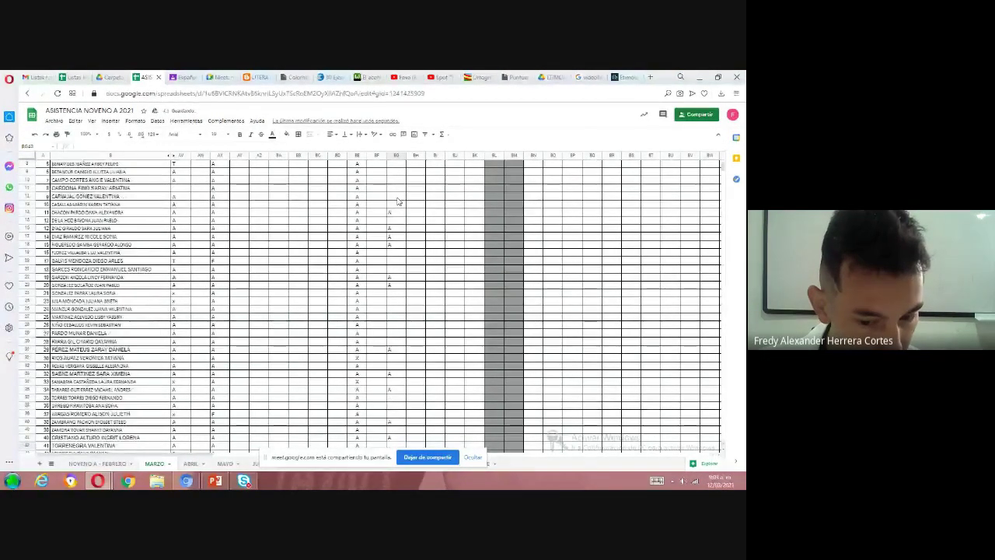
{"action": "scroll", "coordinate": [397, 201], "scroll_direction": "down", "scroll_amount": 1}
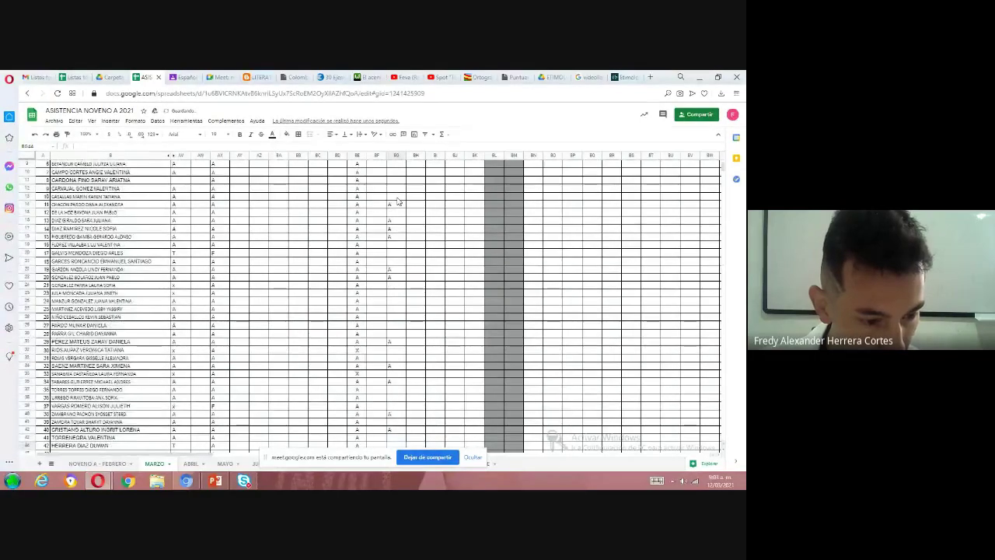
- Return to the start of the list and mark Clase 4 as A for student 1 (BG4) and X for student 3 (BG6)
{"action": "scroll", "coordinate": [397, 202], "scroll_direction": "up", "scroll_amount": 6}
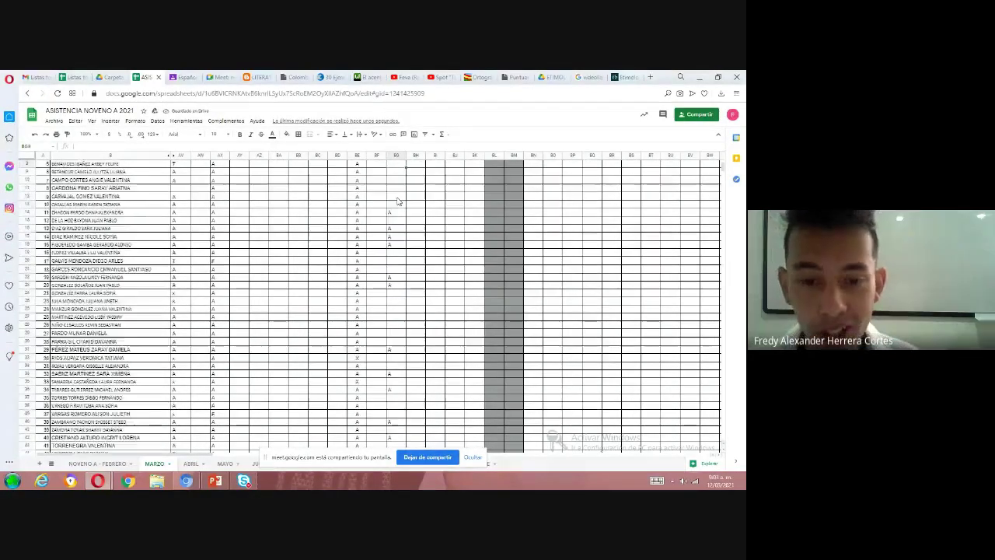
{"action": "key", "text": "Down"}
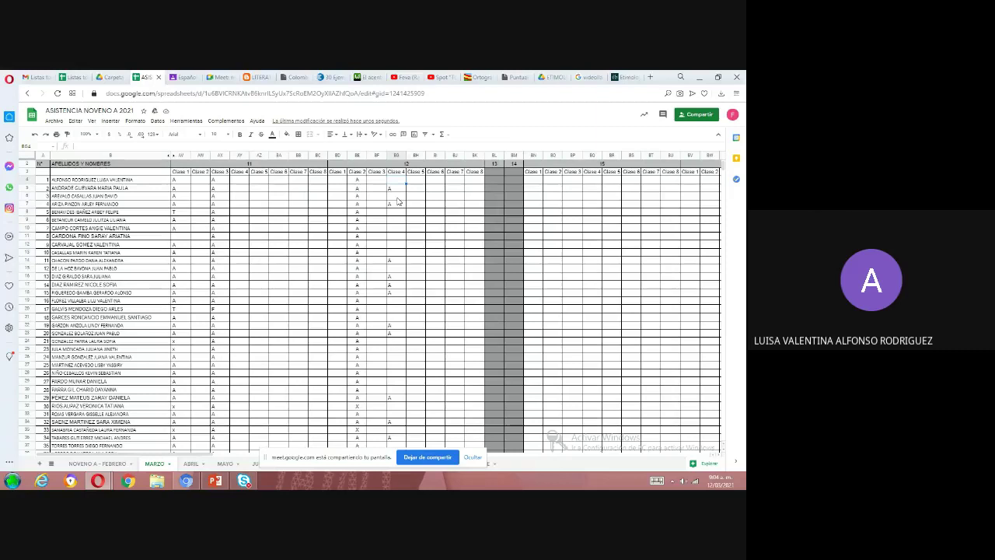
{"action": "type", "text": "A"}
{"action": "key", "text": "Return"}
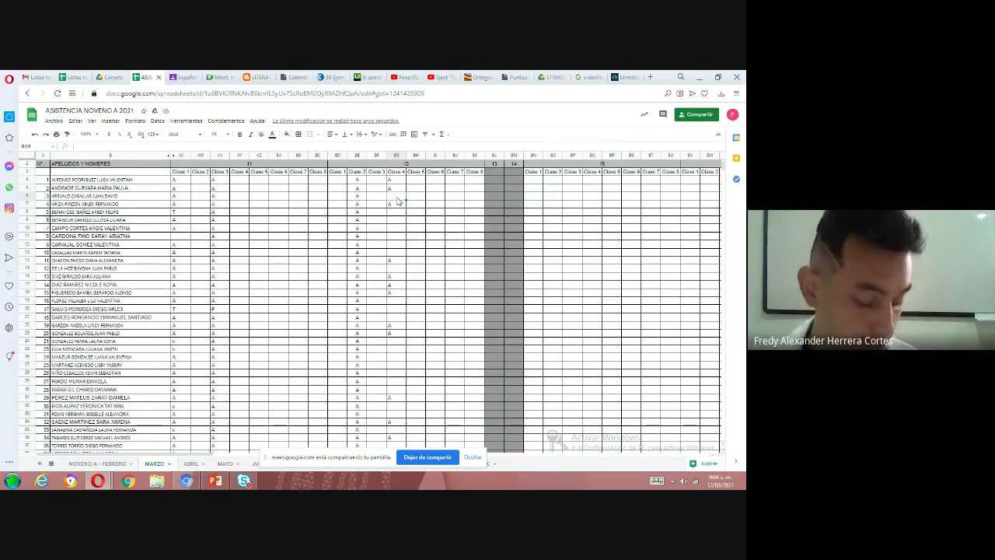
{"action": "type", "text": "A"}
{"action": "key", "text": "Return"}
{"action": "key", "text": "Down"}
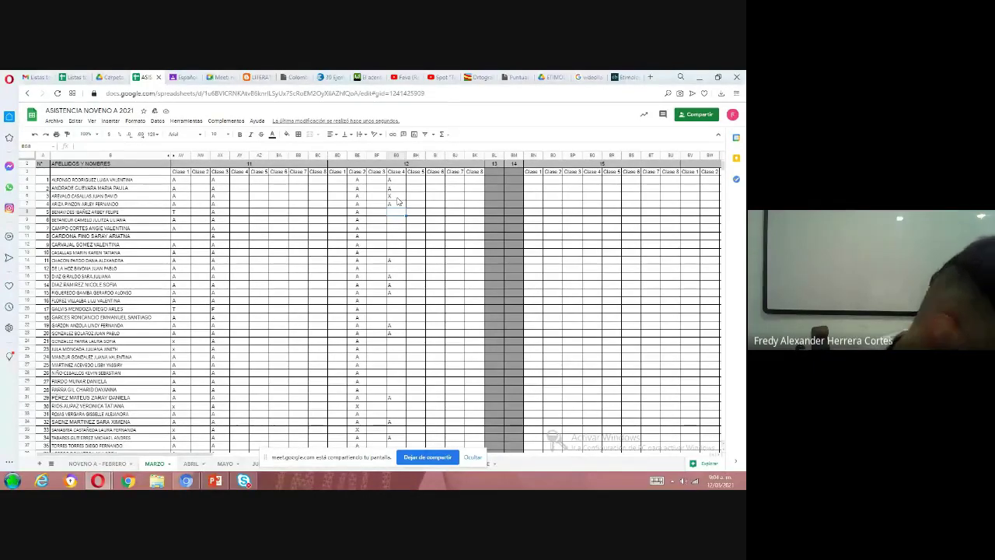
- Mark Clase 4 as X for student 5 (BG8) and as A for students 6 and 7 (BG9 and BG10)
{"action": "type", "text": "x"}
{"action": "key", "text": "Return"}
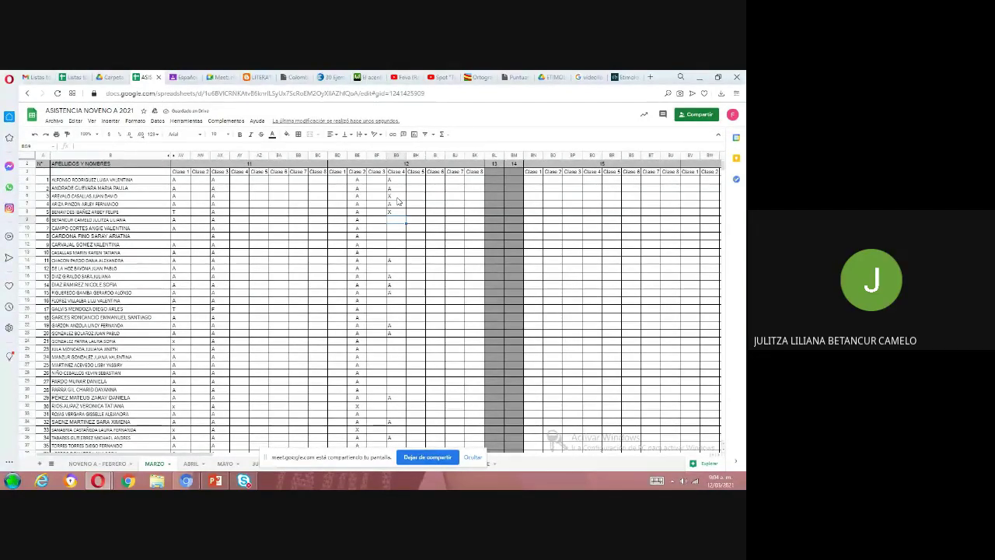
{"action": "type", "text": "A"}
{"action": "key", "text": "Return"}
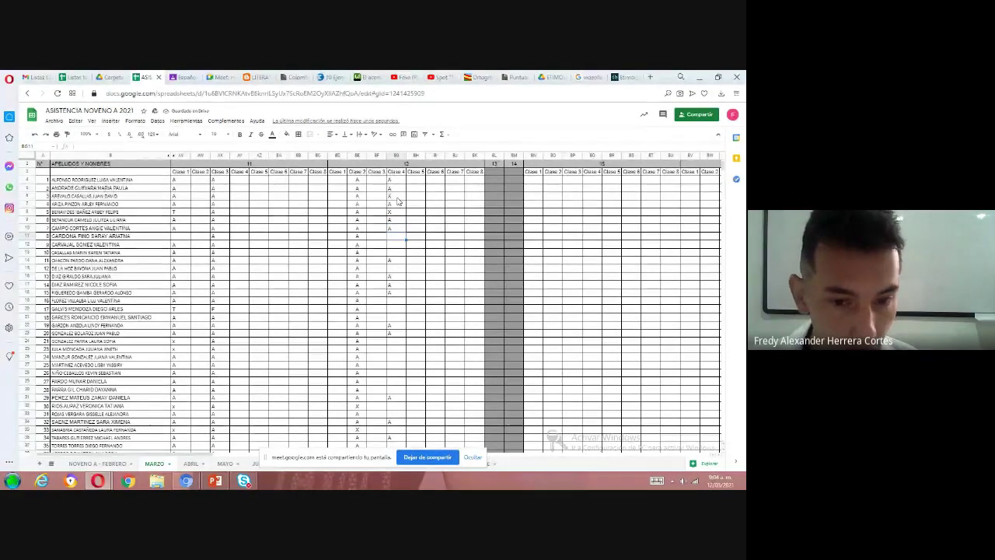
- Replace student 7's Clase 4 mark in BG10 with X and enter A for student 8 in BG11
{"action": "key", "text": "Up"}
{"action": "key", "text": "Delete"}
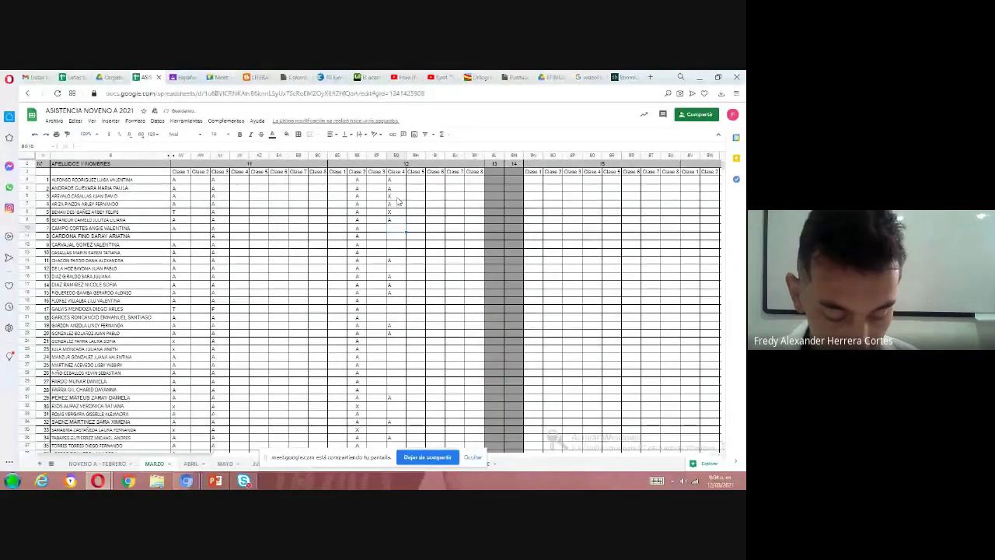
{"action": "key", "text": "Down"}
{"action": "key", "text": "Up"}
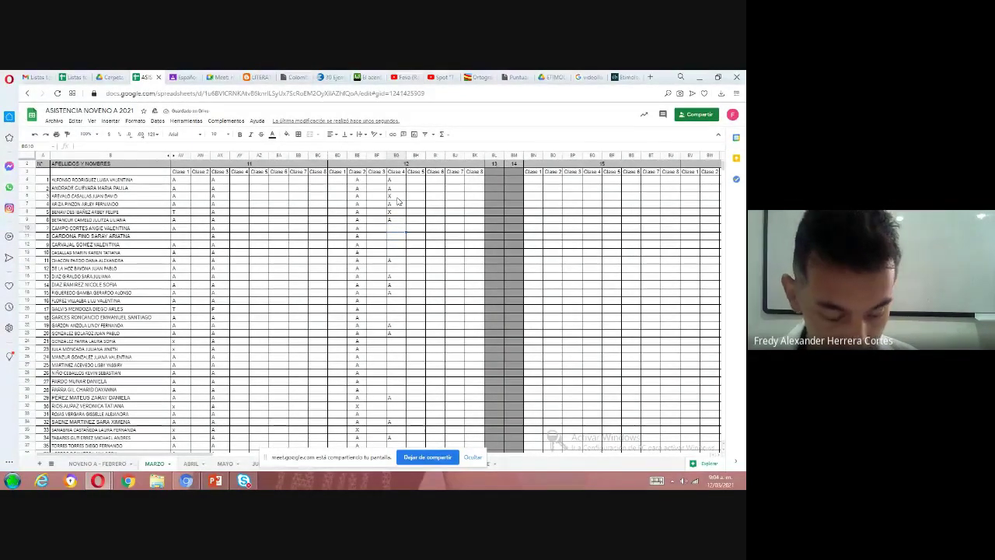
{"action": "type", "text": "A"}
{"action": "key", "text": "Return"}
{"action": "type", "text": "A"}
{"action": "key", "text": "Return"}
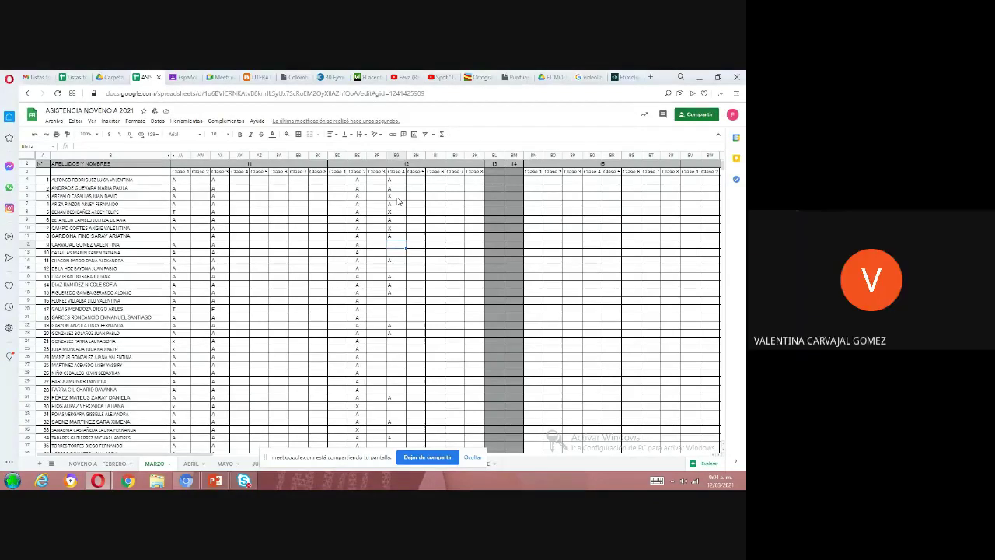
- Enter A in the Clase 4 column for students 9, 10 and 12, cells BG12, BG13 and BG15
{"action": "type", "text": "A"}
{"action": "key", "text": "Return"}
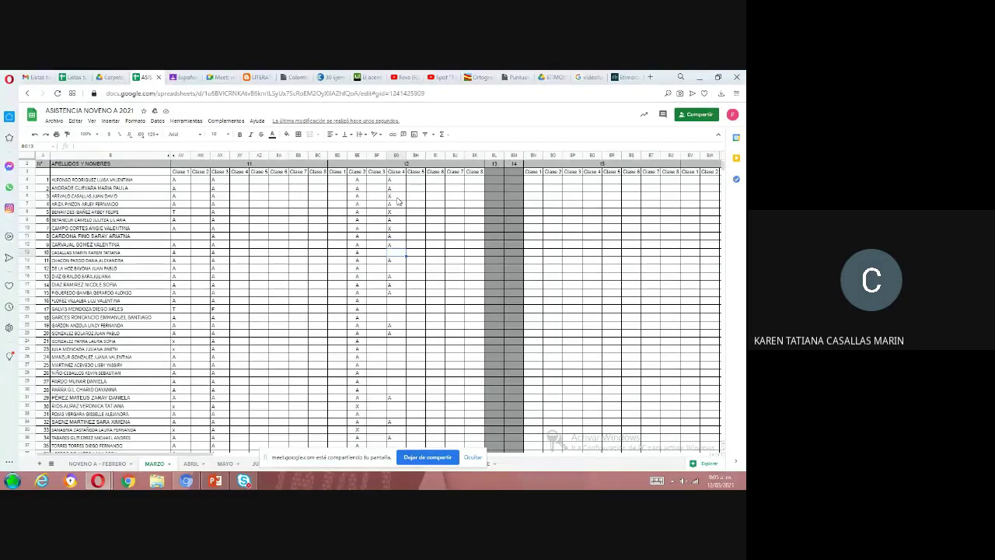
{"action": "type", "text": "A"}
{"action": "key", "text": "Down"}
{"action": "key", "text": "Down"}
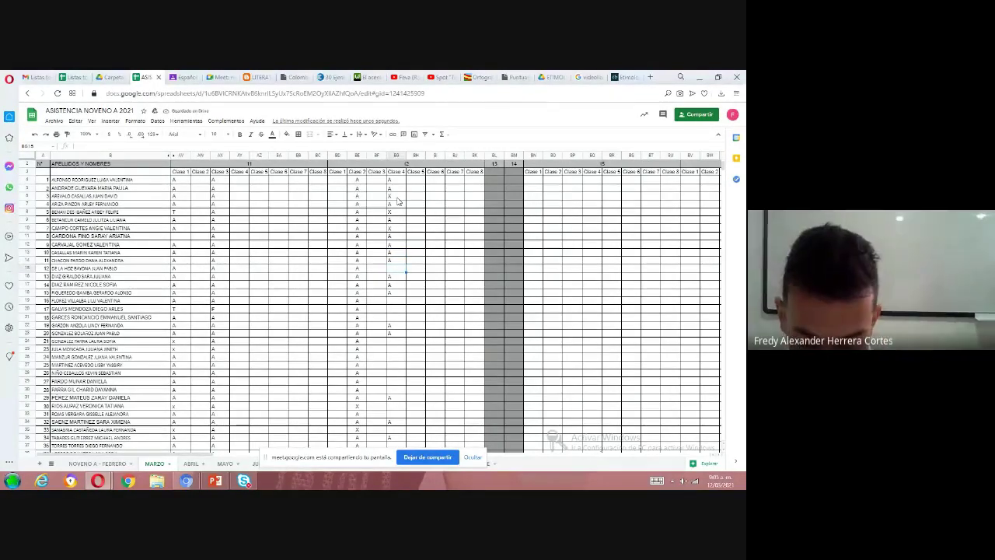
{"action": "type", "text": "A"}
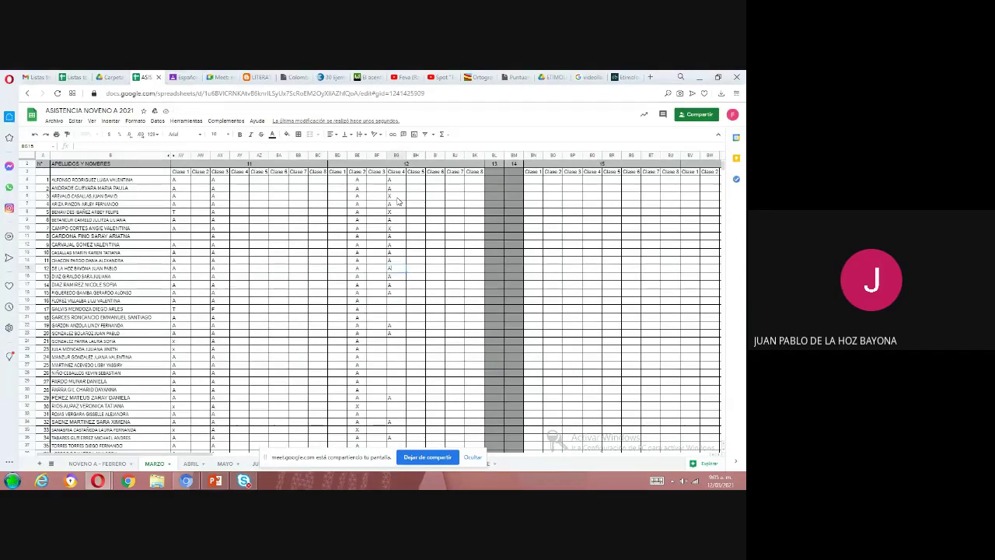
{"action": "key", "text": "Return"}
- Enter A in the Clase 4 column for students 16 and 17, cells BG19 and BG20
{"action": "key", "text": "Down"}
{"action": "key", "text": "Down"}
{"action": "key", "text": "Down"}
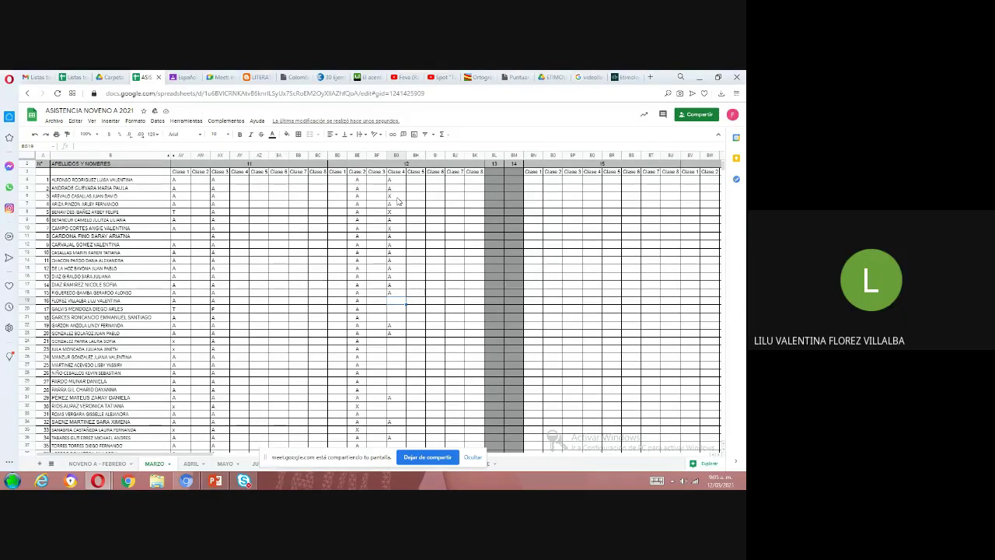
{"action": "type", "text": "A"}
{"action": "key", "text": "Down"}
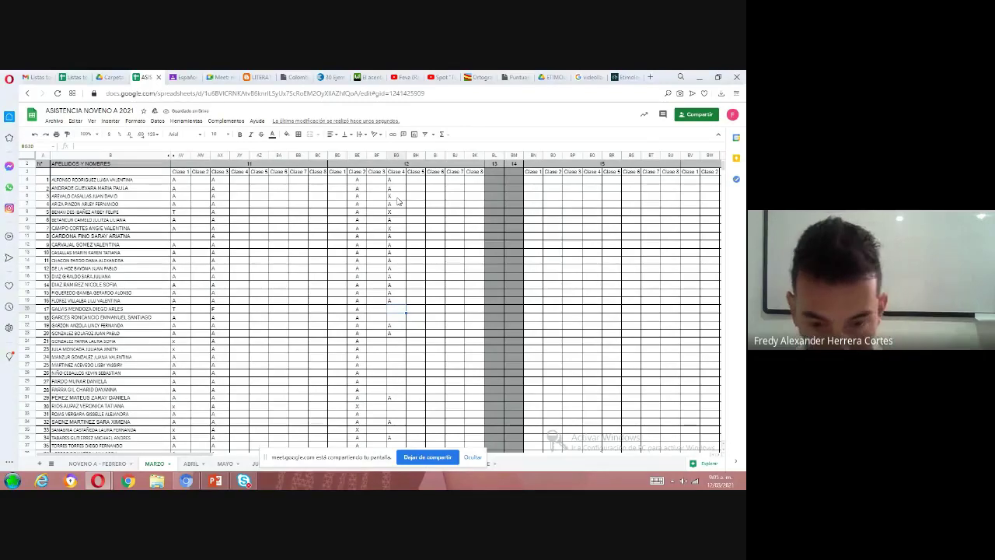
{"action": "type", "text": "A"}
{"action": "key", "text": "Down"}
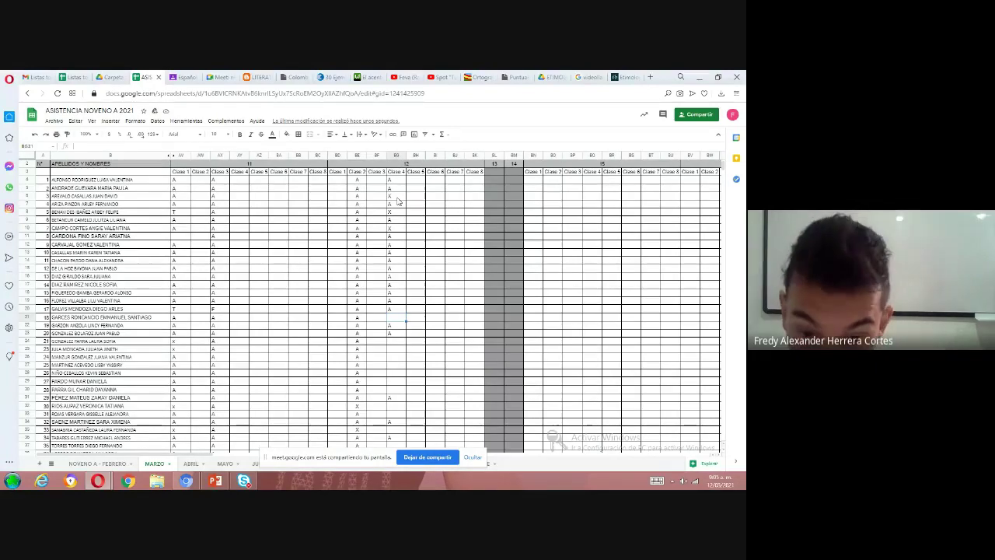
- Mark Clase 4 as X for student 18 (BG21) and as A for the student in row 24 (BG24)
{"action": "type", "text": "x"}
{"action": "key", "text": "Return"}
{"action": "key", "text": "Down"}
{"action": "key", "text": "Down"}
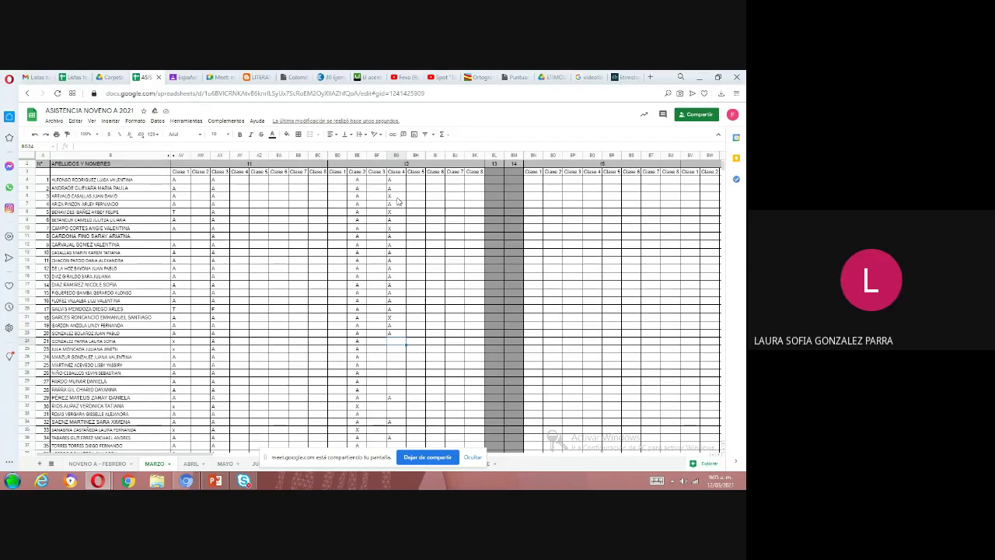
{"action": "type", "text": "A"}
{"action": "key", "text": "Return"}
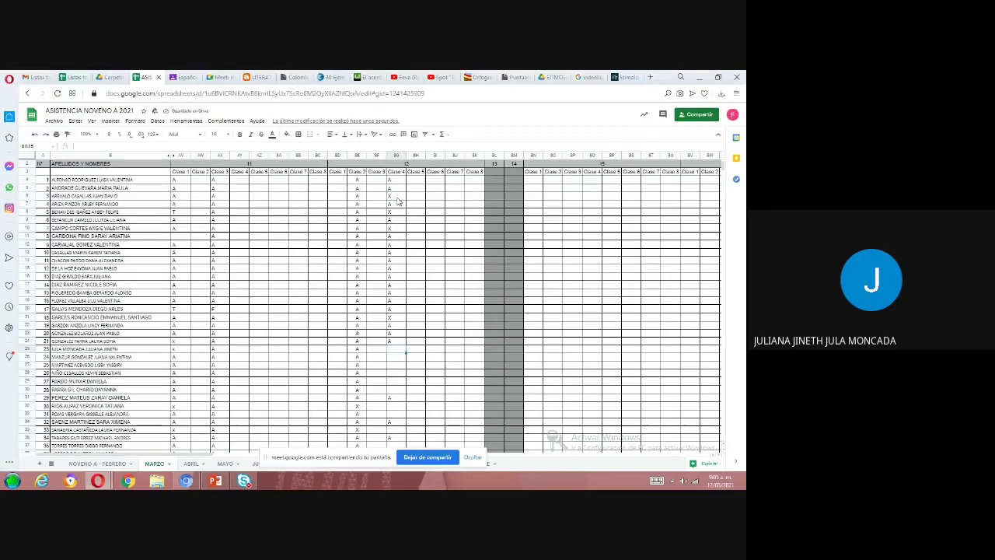
- Mark Clase 4 as A in BG25, X in BG26 and A in BG27 for the next three students
{"action": "type", "text": "A"}
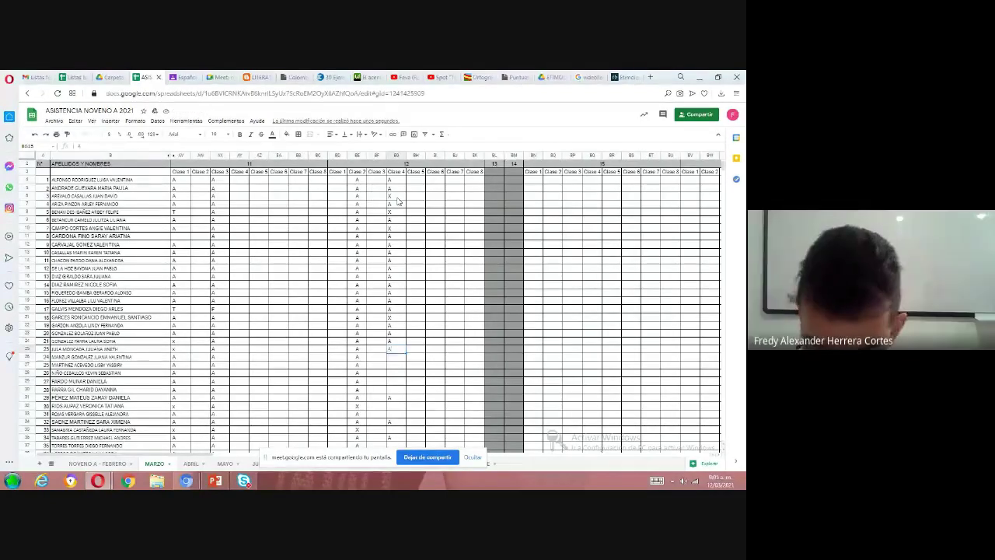
{"action": "key", "text": "Return"}
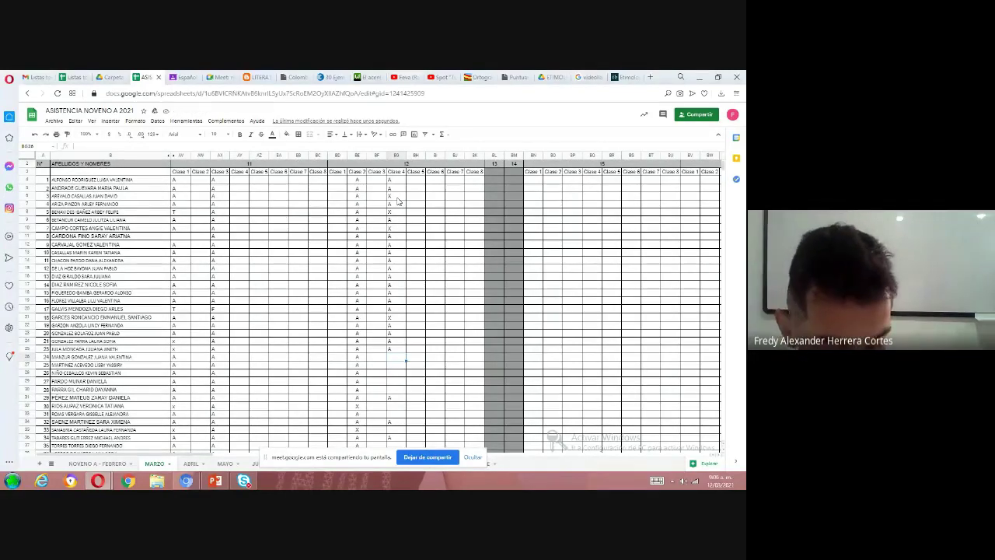
{"action": "type", "text": "x"}
{"action": "key", "text": "Return"}
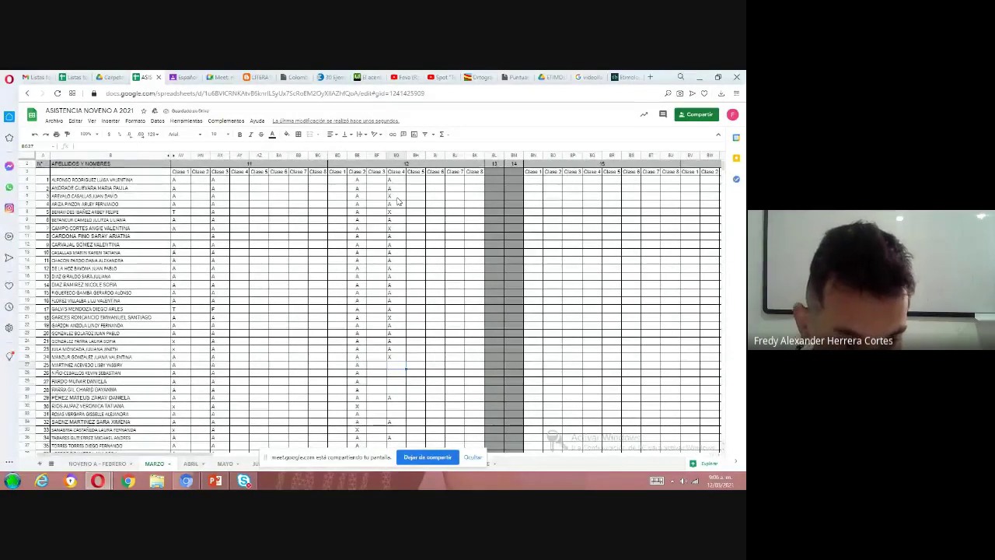
{"action": "type", "text": "x"}
{"action": "key", "text": "Return"}
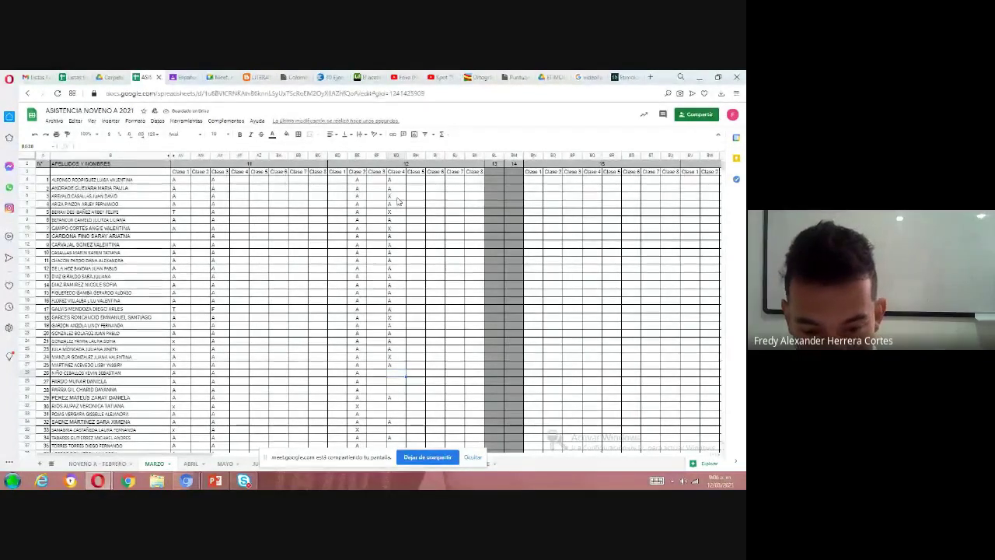
- Enter A in the Clase 4 column for students 26 and 27, cells BG28 and BG29
{"action": "type", "text": "a"}
{"action": "key", "text": "Return"}
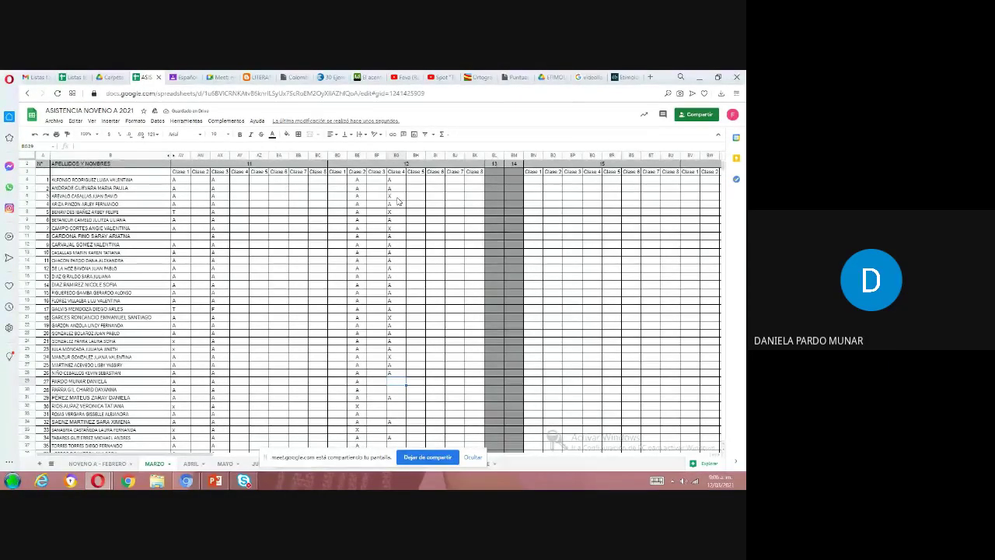
{"action": "type", "text": "A"}
{"action": "key", "text": "Return"}
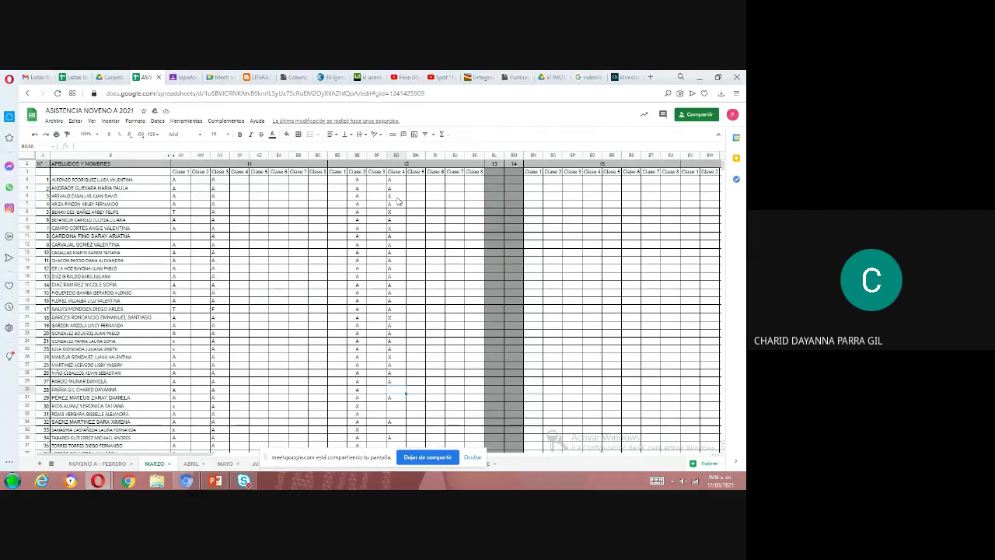
- Enter A in the Clase 4 column for students 28 and 30, cells BG30 and BG32
{"action": "type", "text": "A"}
{"action": "key", "text": "Down"}
{"action": "key", "text": "Down"}
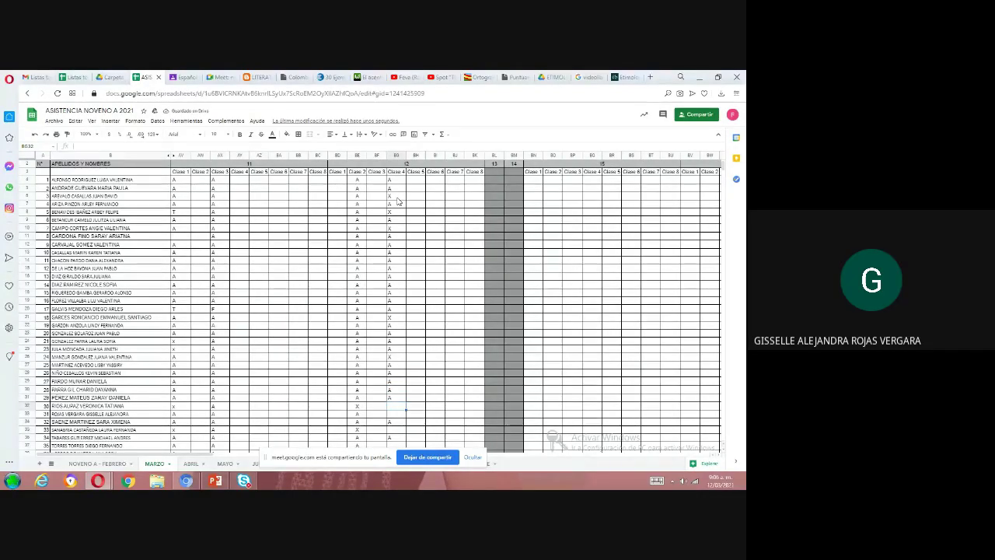
{"action": "type", "text": "A"}
{"action": "key", "text": "Down"}
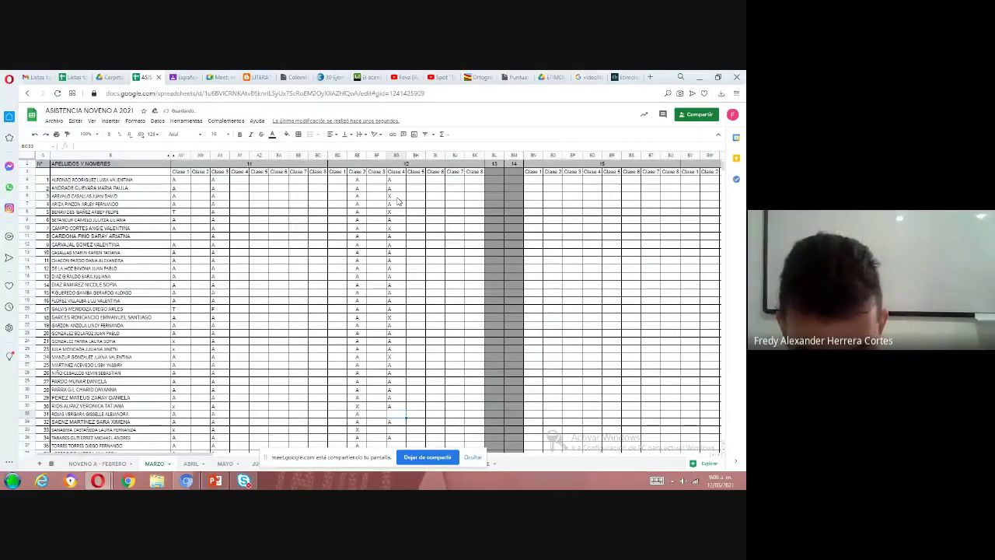
- Enter A in the Clase 4 column for student 31 (BG33) and change student 30's mark in BG32 to X
{"action": "type", "text": "A"}
{"action": "key", "text": "Up"}
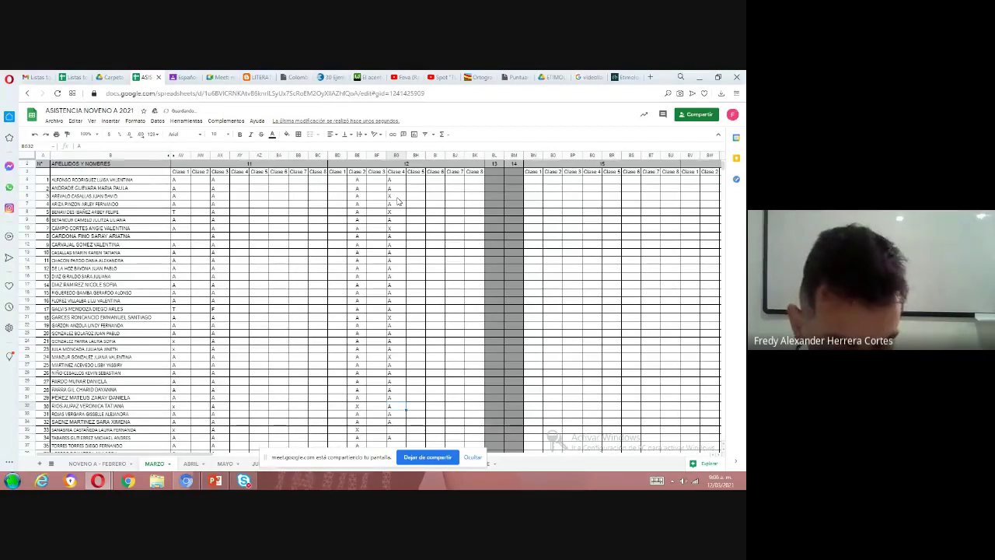
{"action": "type", "text": "X"}
{"action": "key", "text": "Down"}
{"action": "key", "text": "Down"}
{"action": "key", "text": "Down"}
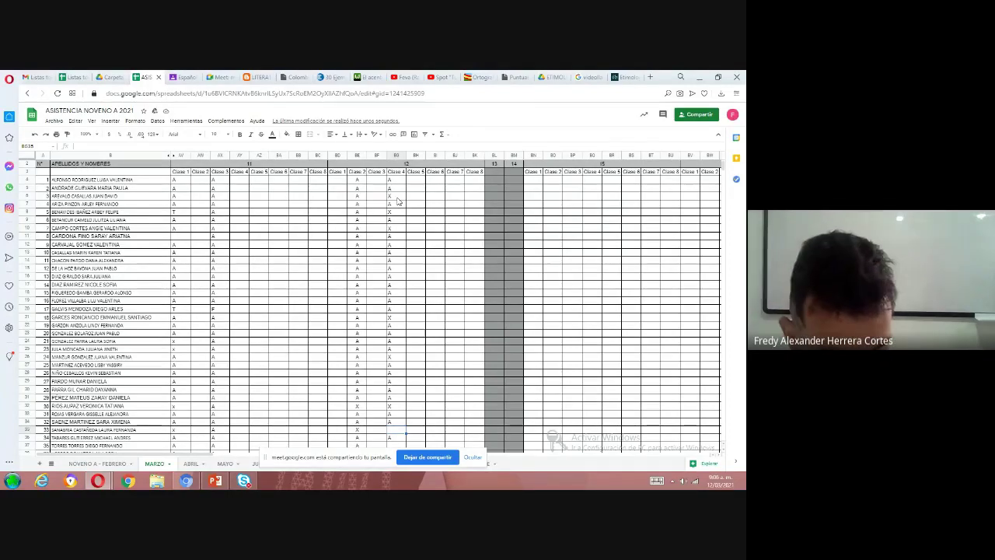
- Mark Clase 4 as X for student 33 (BG35) and as A for students 35 and 36 (BG37 and BG38)
{"action": "key", "text": "Down"}
{"action": "key", "text": "Down"}
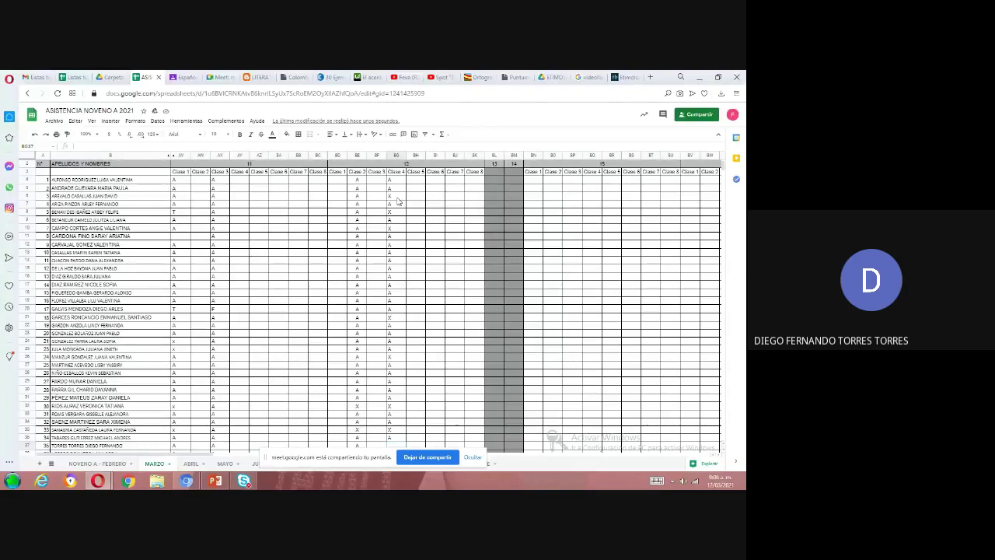
{"action": "key", "text": "Down"}
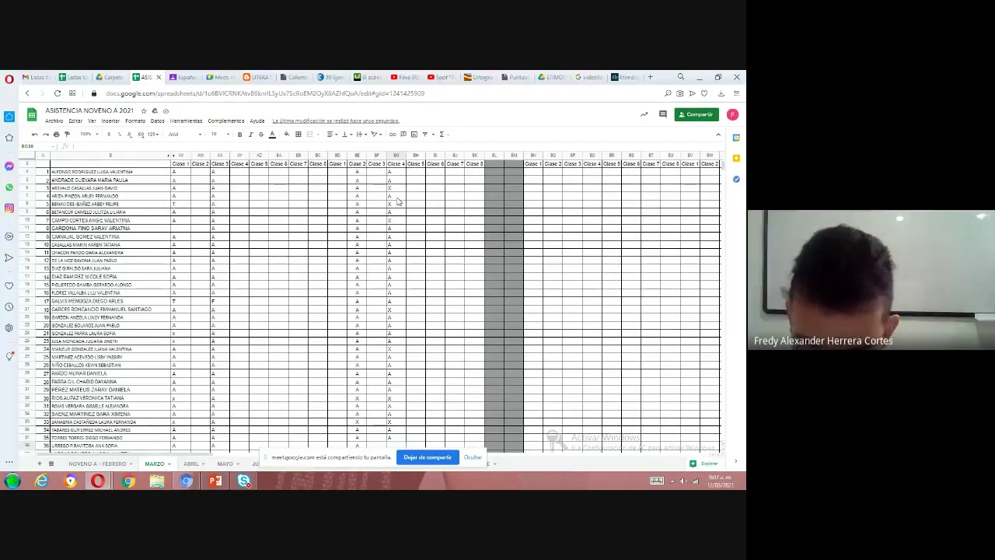
{"action": "scroll", "coordinate": [397, 201], "scroll_direction": "down", "scroll_amount": 1}
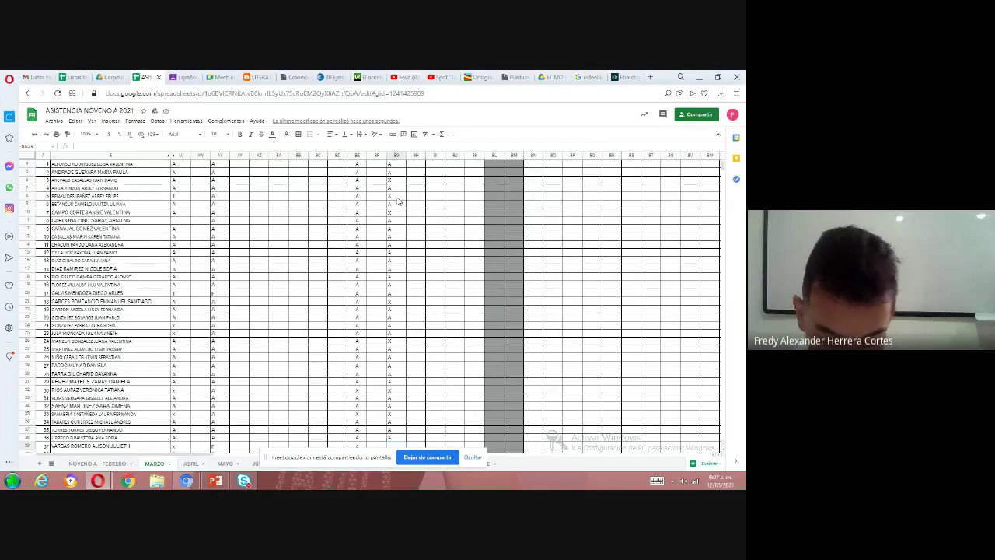
- Enter A in the Clase 4 column for students 37, 38 and 39, cells BG39 to BG41
{"action": "key", "text": "Return"}
{"action": "key", "text": "Return"}
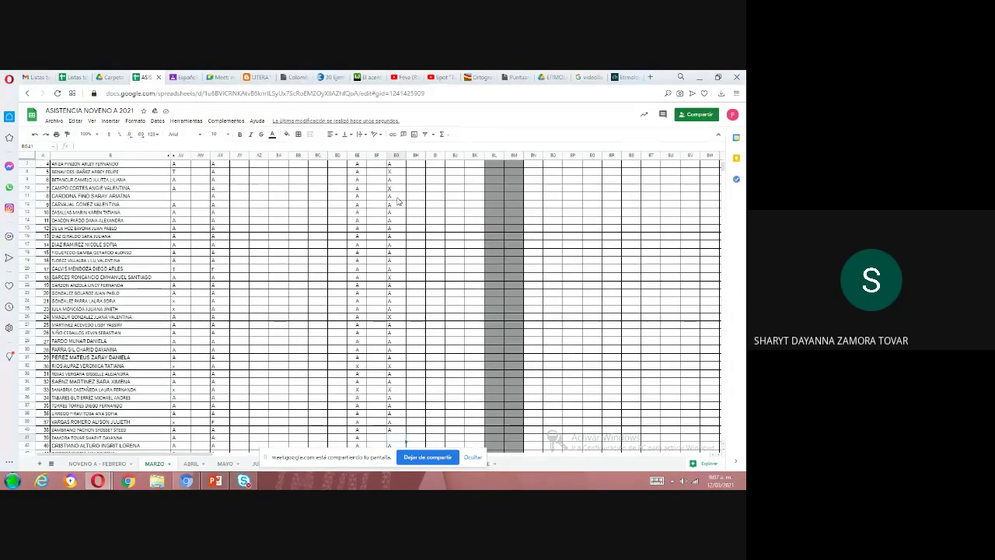
{"action": "key", "text": "Return"}
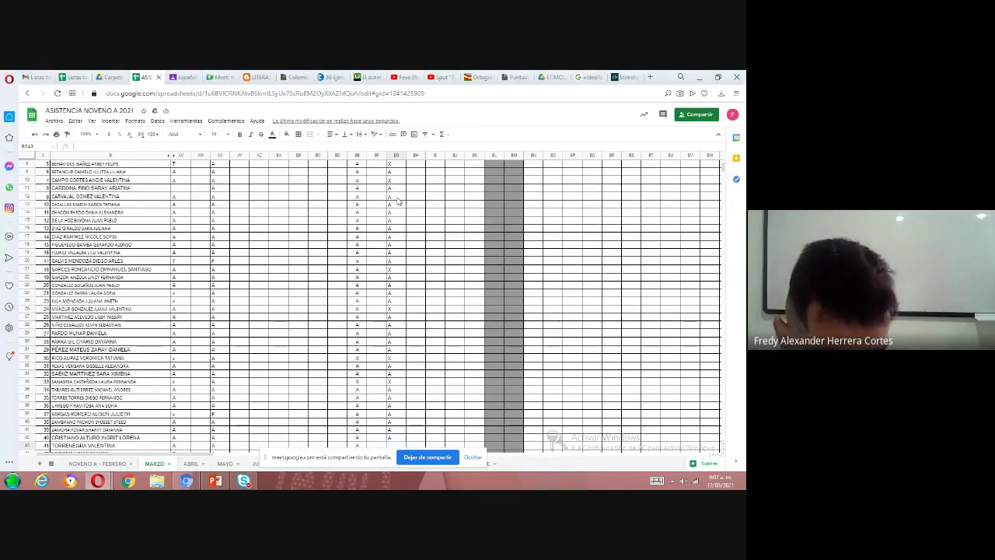
- Switch to the Google Meet call and open its chat to check for student messages
{"action": "left_click", "coordinate": [220, 77]}
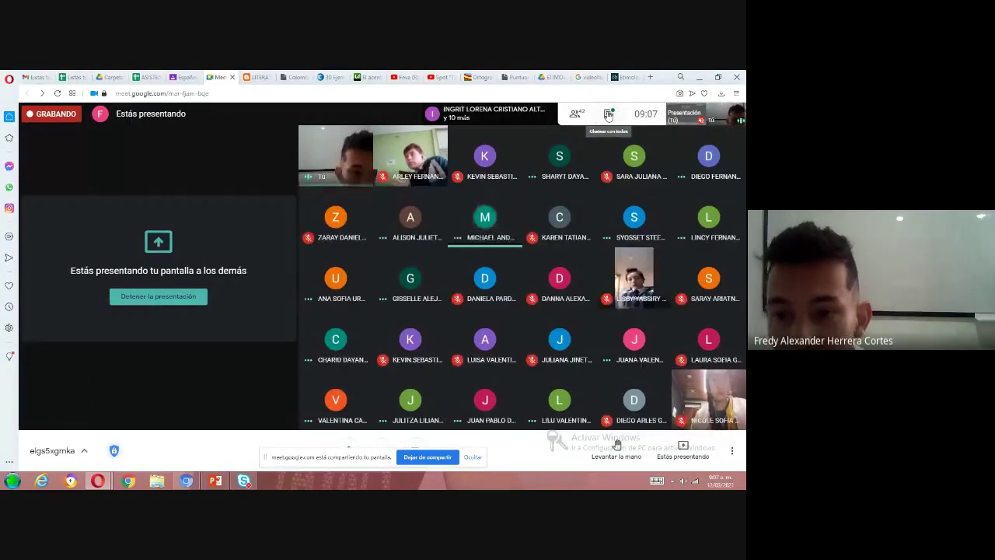
{"action": "left_click", "coordinate": [609, 115]}
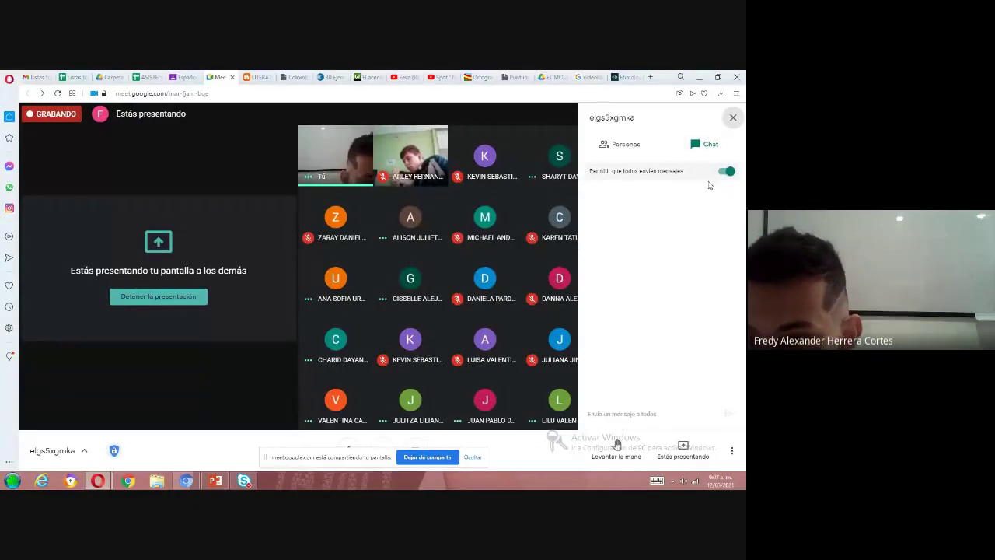
{"action": "left_click", "coordinate": [732, 117]}
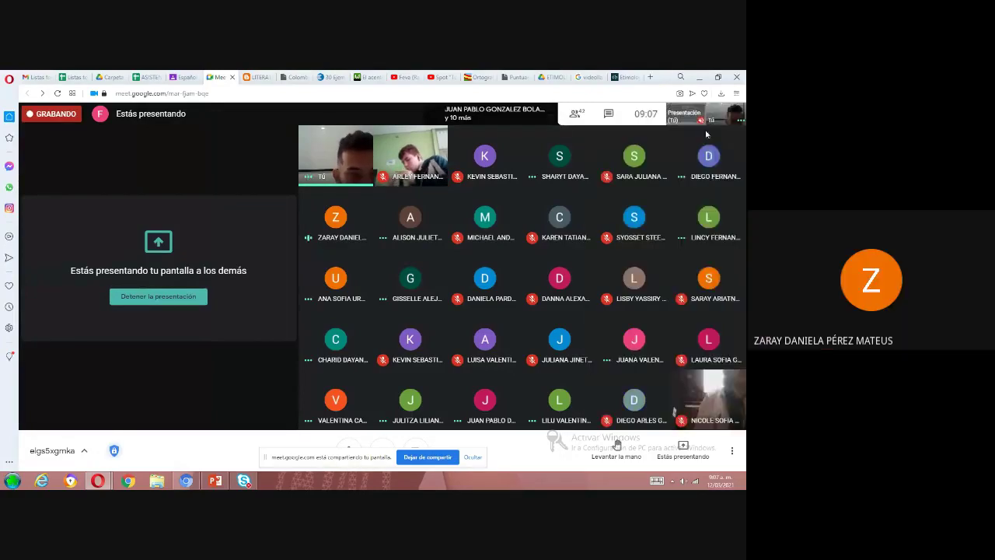
{"action": "left_click", "coordinate": [609, 115]}
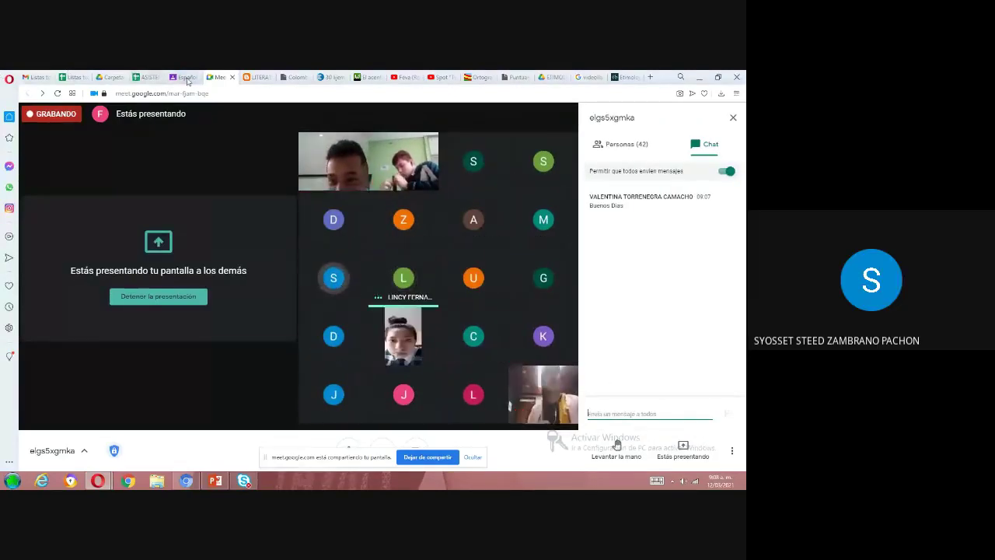
- Return to the attendance spreadsheet and enter A in Clase 4 for students 41 and 42, cells BG43 and BG44
{"action": "left_click", "coordinate": [149, 77]}
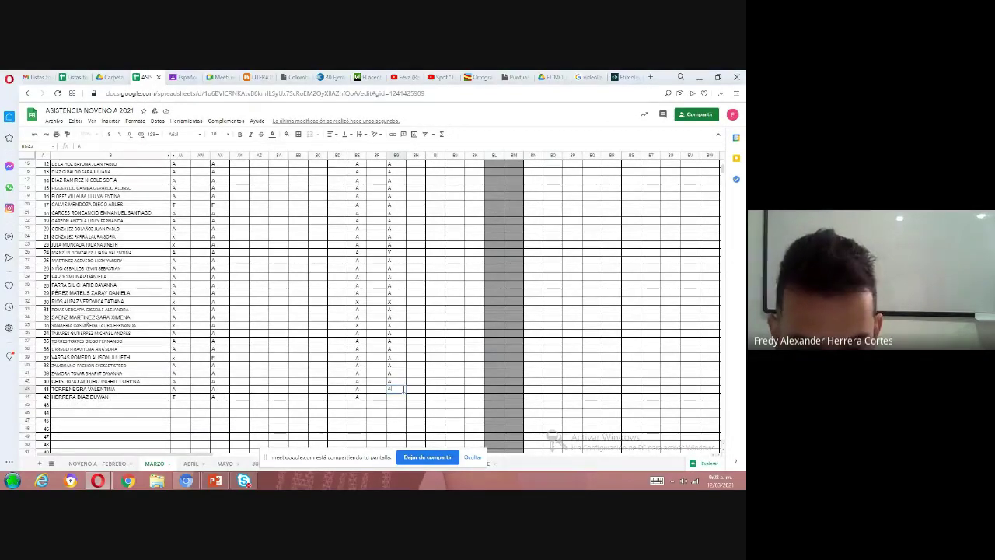
{"action": "key", "text": "Return"}
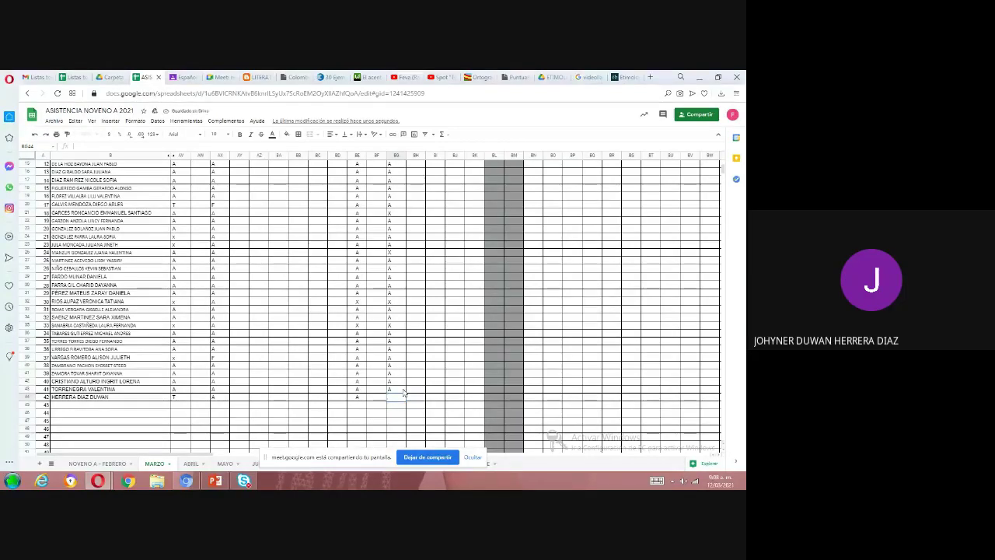
{"action": "key", "text": "Return"}
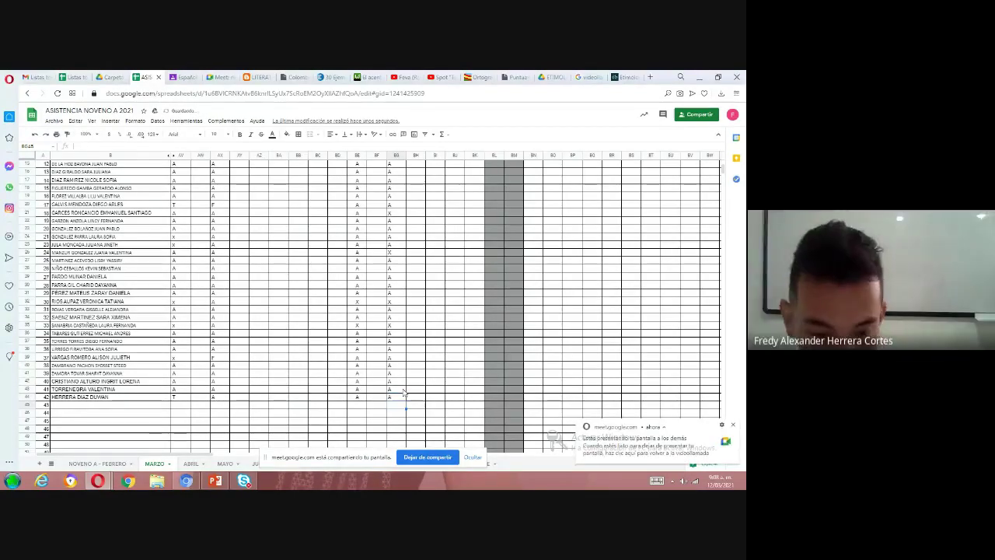
- Change the Clase 4 marks of students 5 (BG8) and 3 (BG6) to A
{"action": "scroll", "coordinate": [416, 371], "scroll_direction": "up", "scroll_amount": 5}
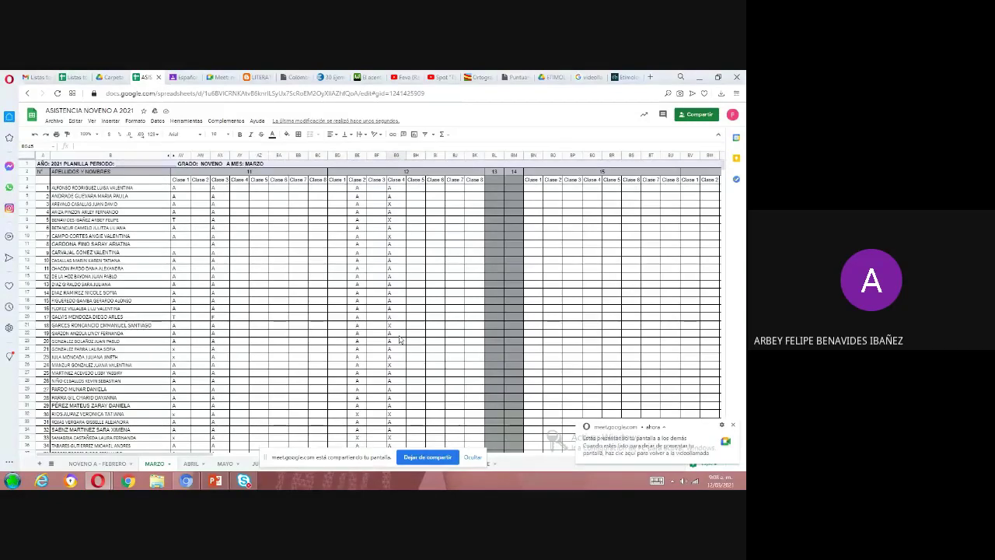
{"action": "left_click", "coordinate": [391, 222]}
{"action": "type", "text": "A"}
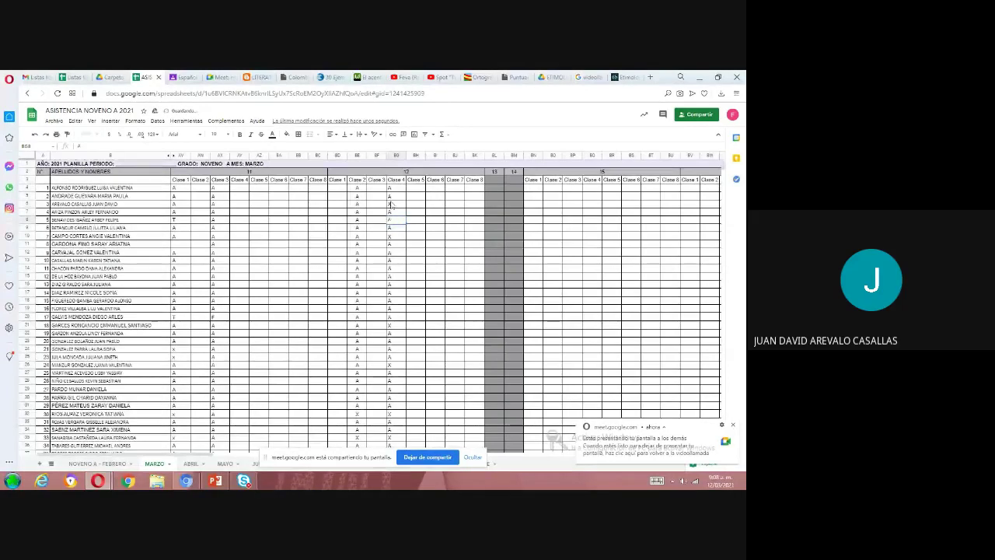
{"action": "left_click", "coordinate": [391, 202]}
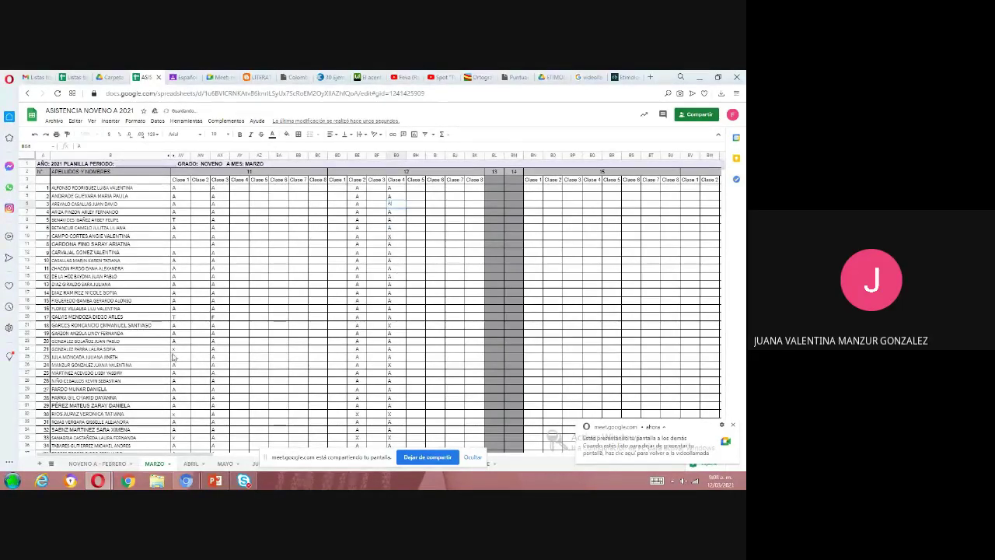
- Change the Clase 4 marks of students 24 (BG26) and 7 (BG10) to A, and check the rest of the column
{"action": "left_click", "coordinate": [391, 367]}
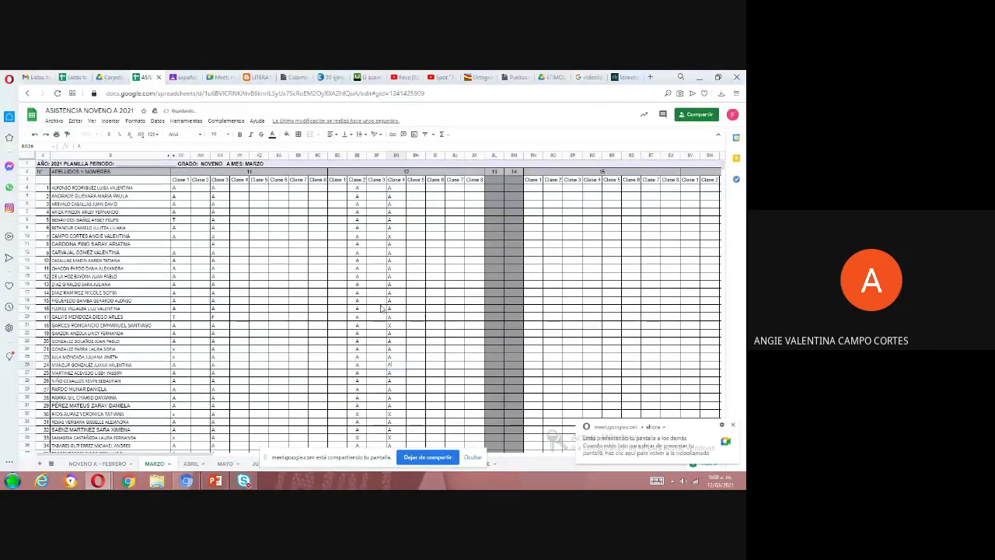
{"action": "left_click", "coordinate": [391, 236]}
{"action": "type", "text": "XA"}
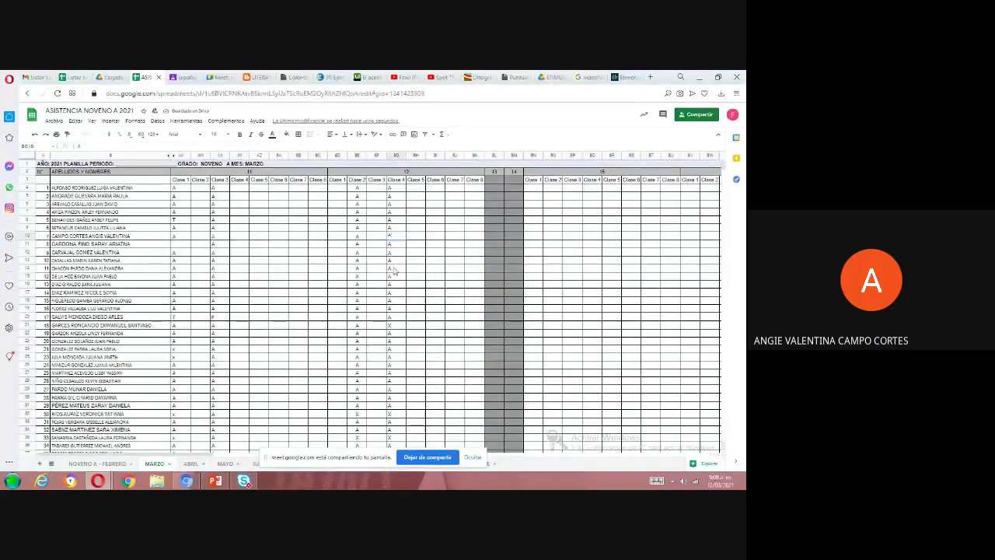
{"action": "left_click", "coordinate": [392, 284]}
{"action": "scroll", "coordinate": [400, 319], "scroll_direction": "down", "scroll_amount": 1}
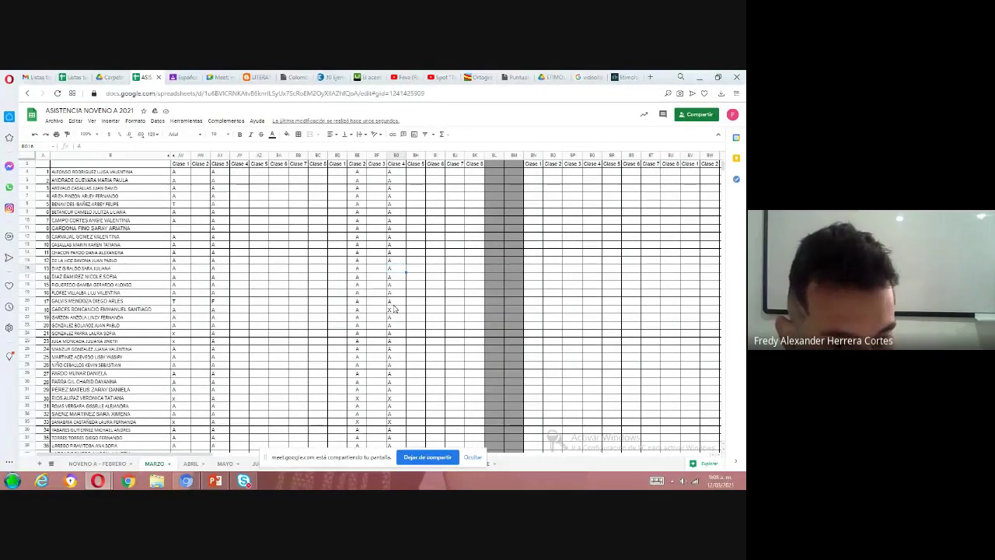
{"action": "scroll", "coordinate": [394, 309], "scroll_direction": "down", "scroll_amount": 1}
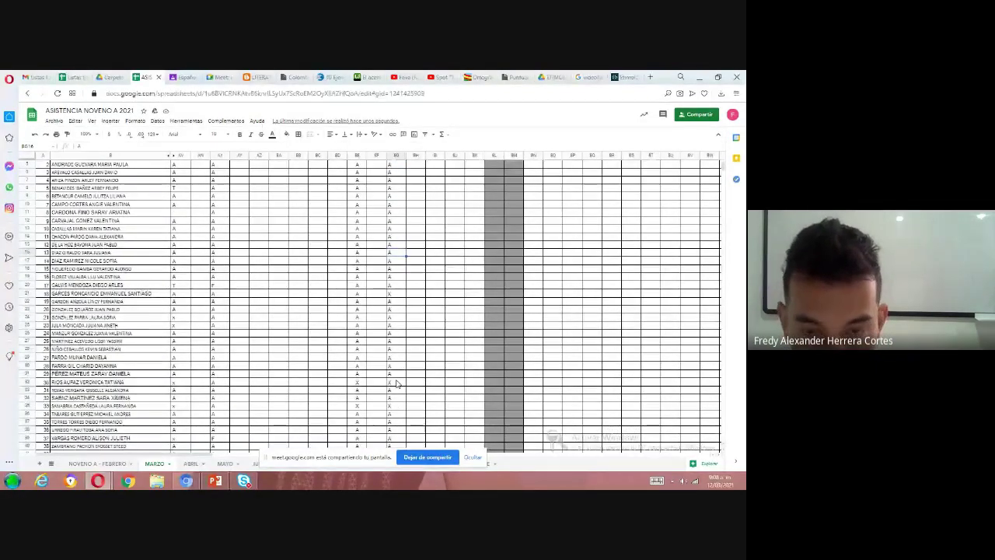
{"action": "scroll", "coordinate": [395, 384], "scroll_direction": "up", "scroll_amount": 2}
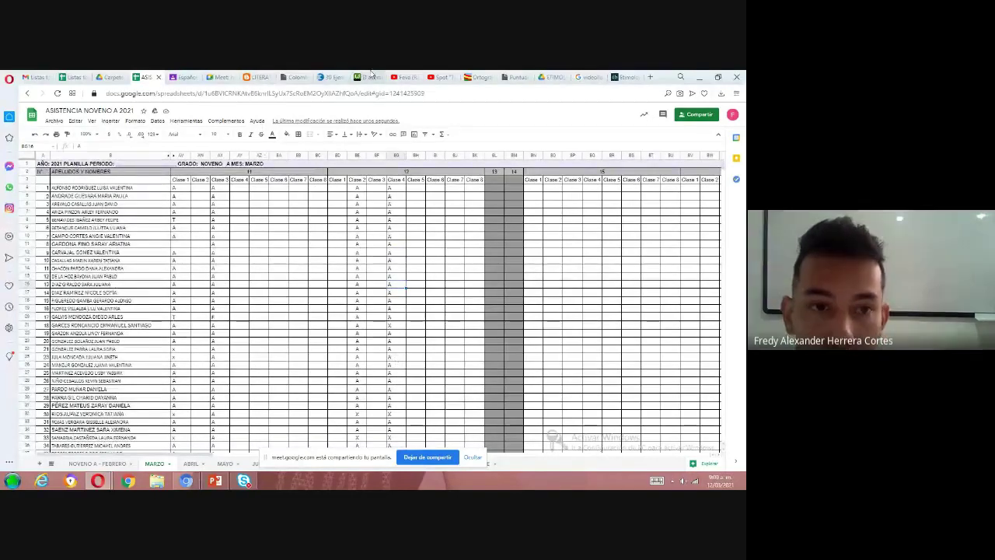
- Switch to the Google Meet call, close its chat and stop presenting the screen
{"action": "left_click", "coordinate": [214, 78]}
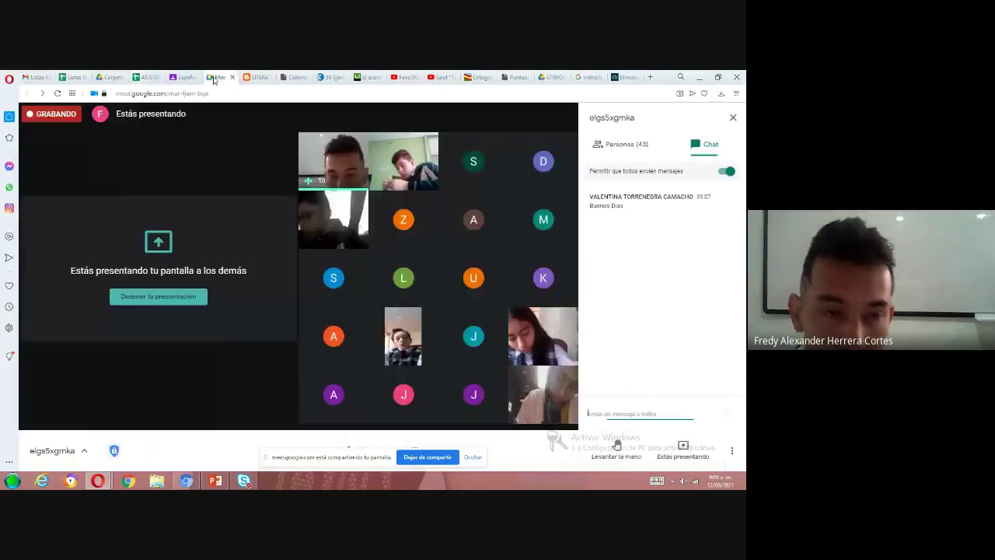
{"action": "left_click", "coordinate": [735, 117]}
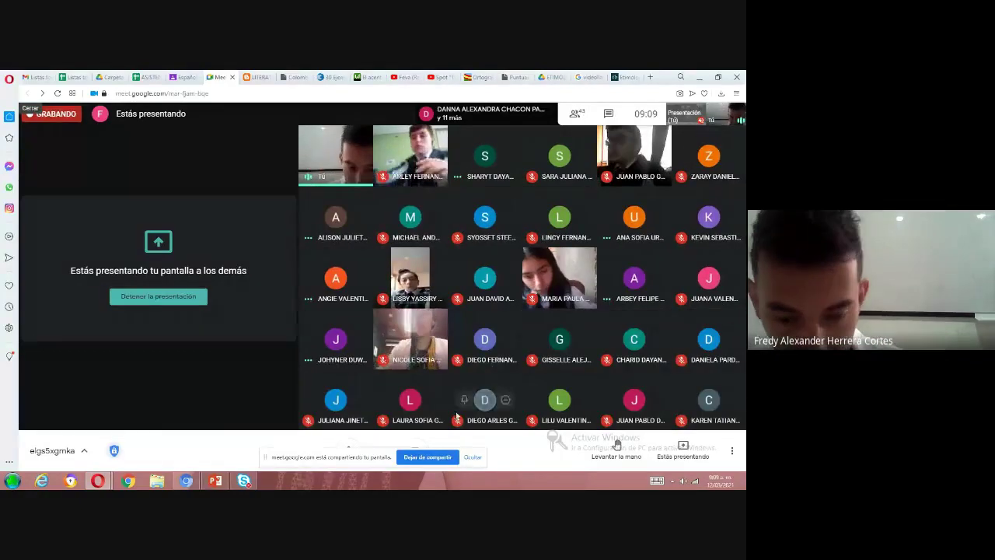
{"action": "left_click", "coordinate": [472, 459]}
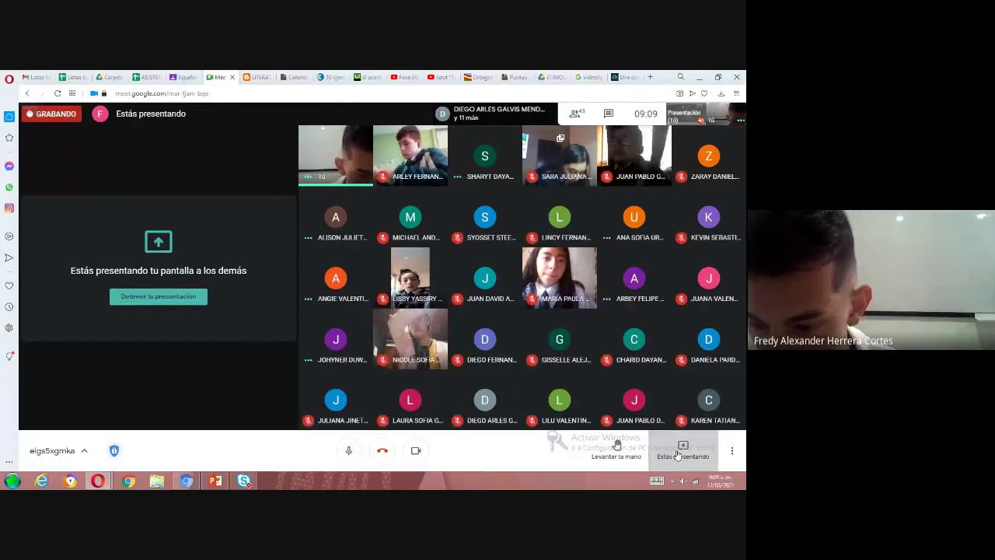
{"action": "left_click", "coordinate": [676, 456]}
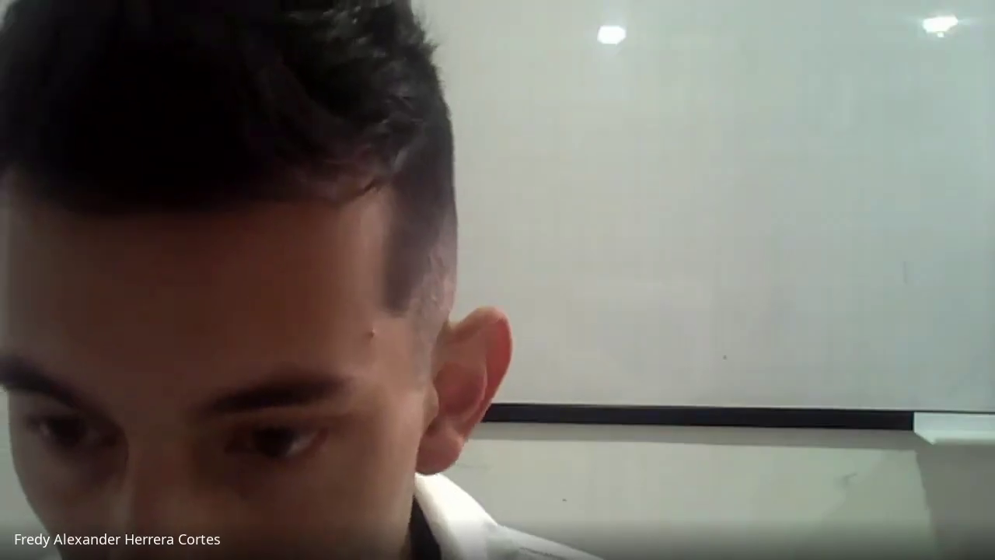